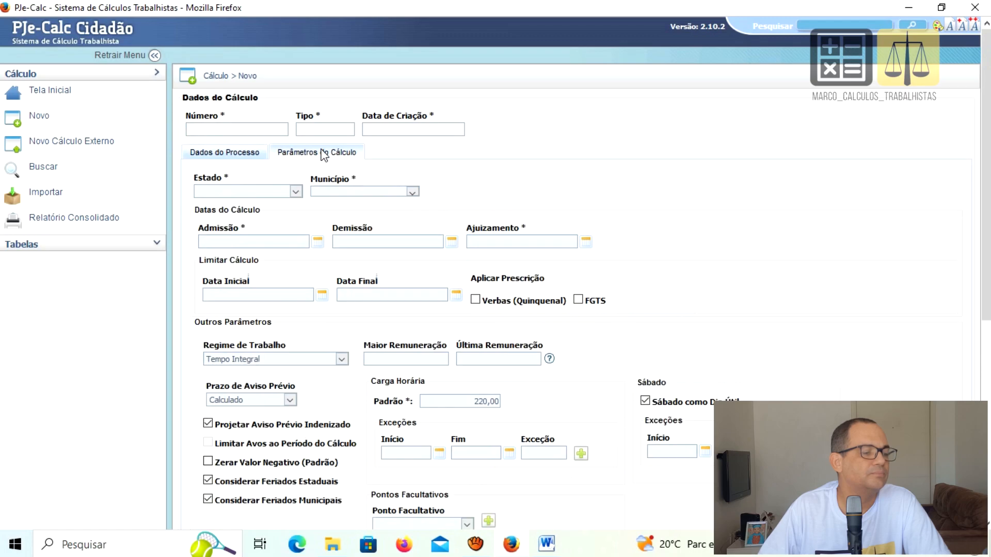
Set the calculation's state to SP and its municipality to SANTOS
click(295, 191)
scroll(227, 266, down, 3)
click(228, 388)
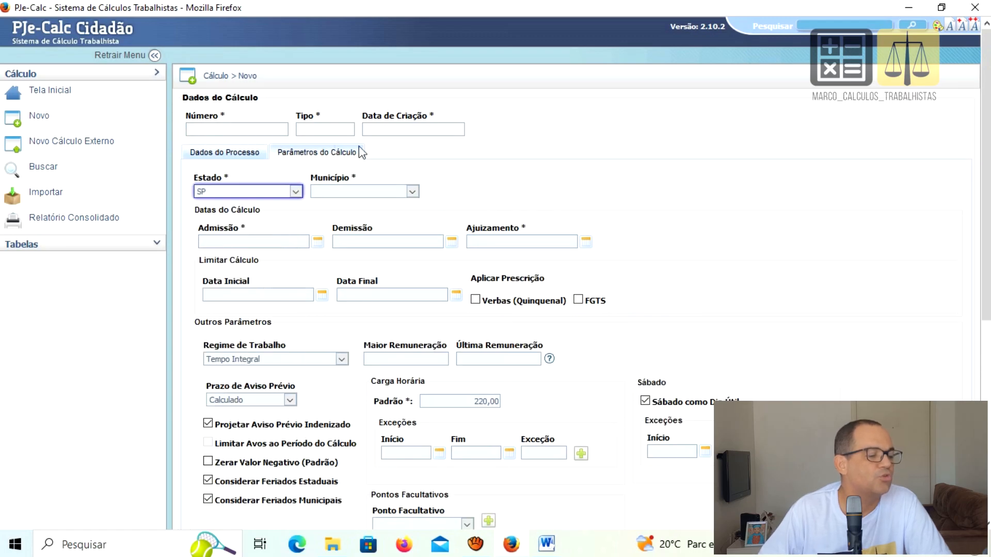
click(413, 192)
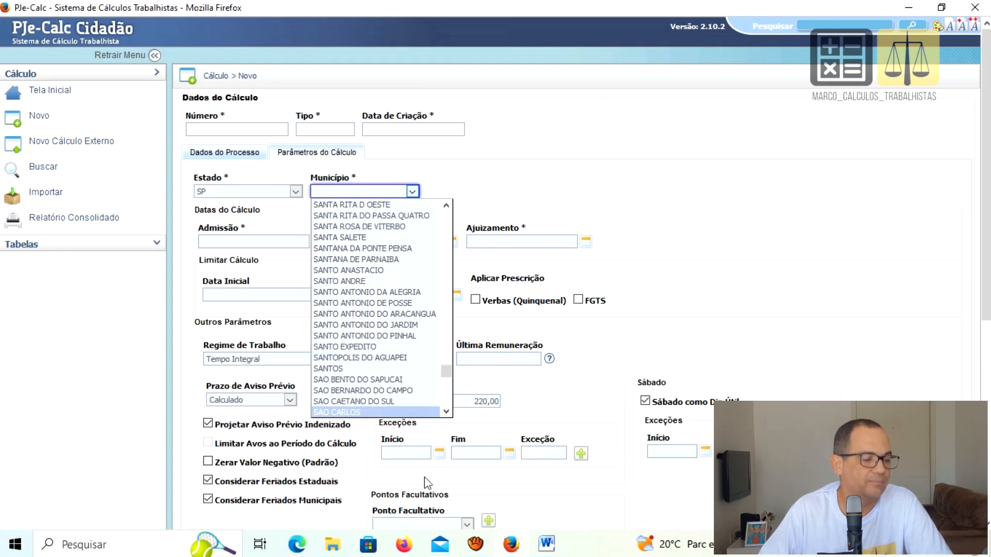
click(357, 368)
Enter the calculation dates: admission 03/03/2021, dismissal 16/02/2023 and filing (Ajuizamento) 24/03/2023
click(235, 240)
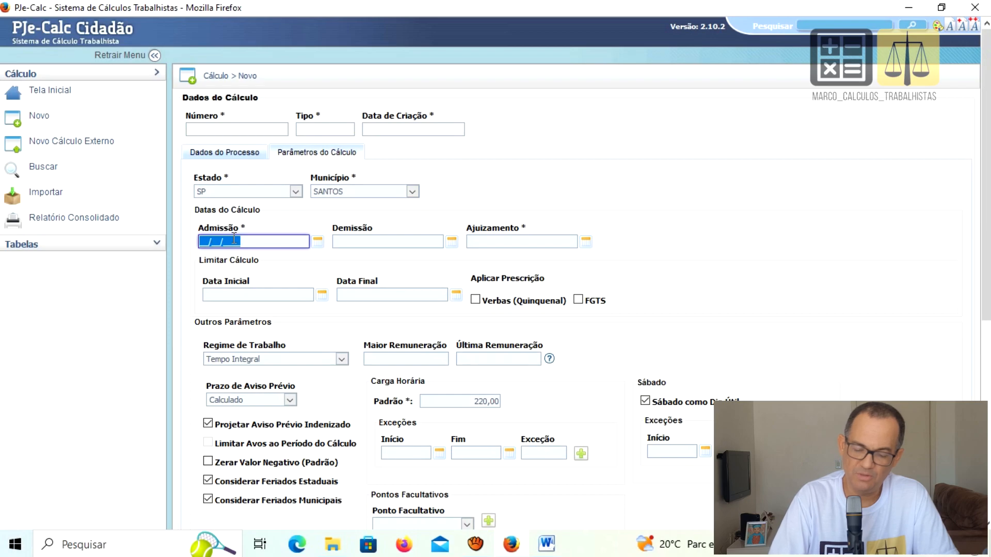
text(0303202)
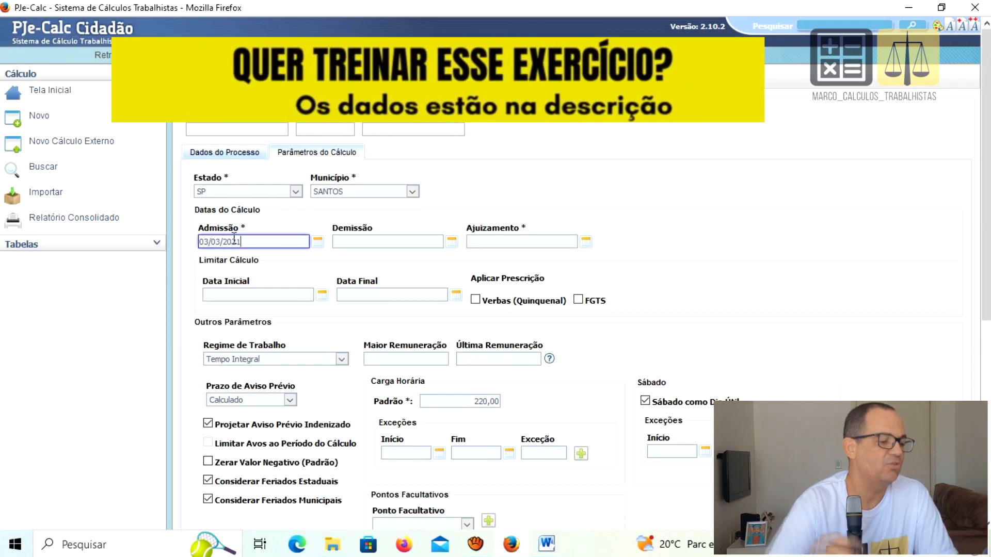
click(370, 242)
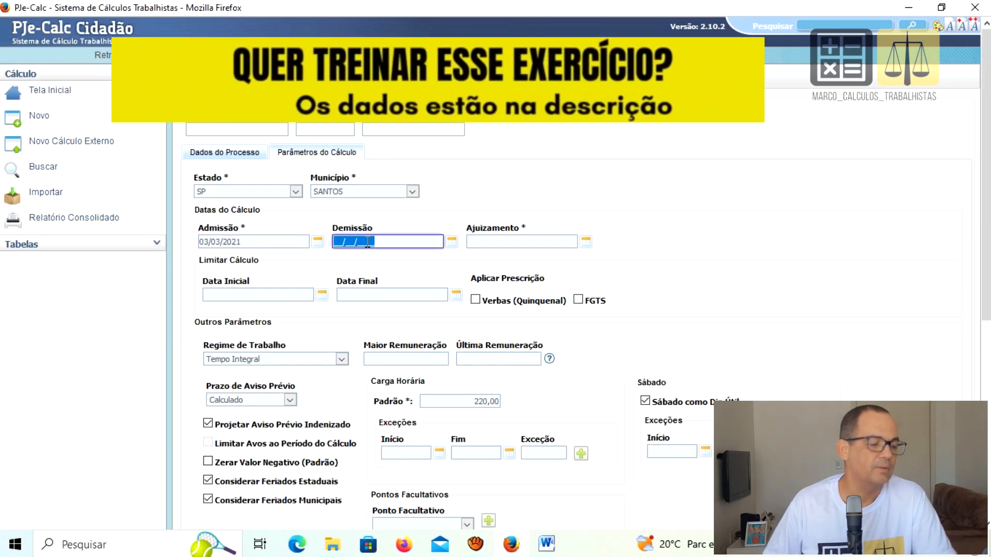
text(16/02/)
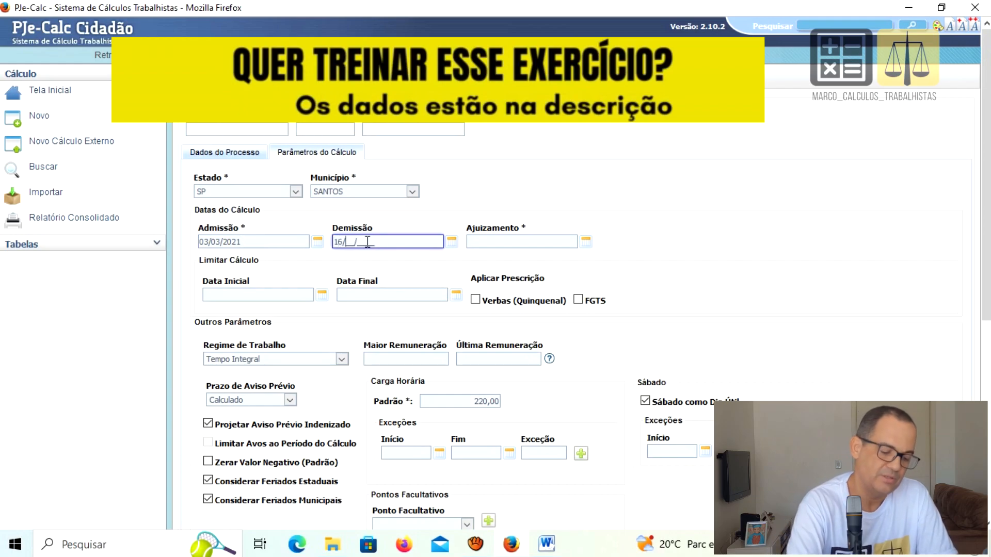
text(2023)
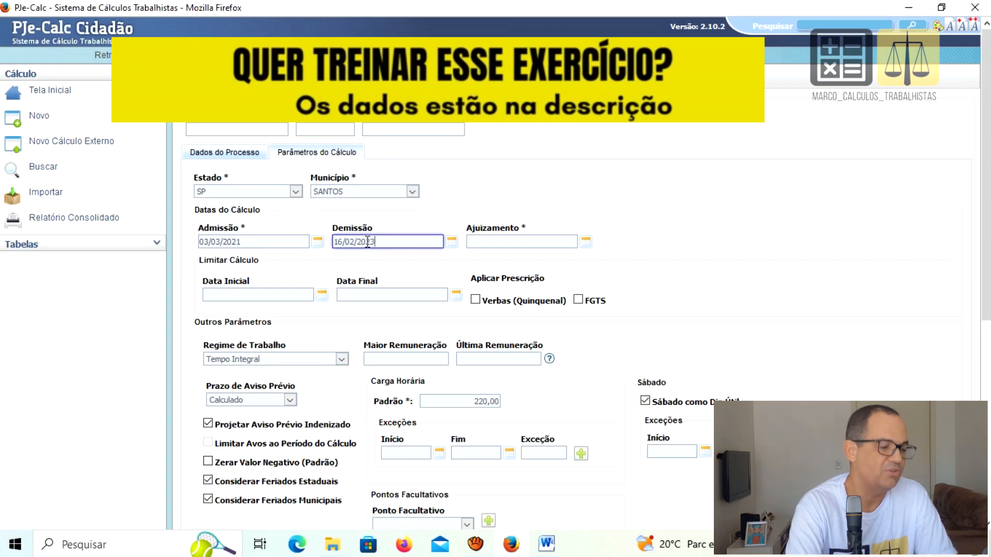
click(474, 241)
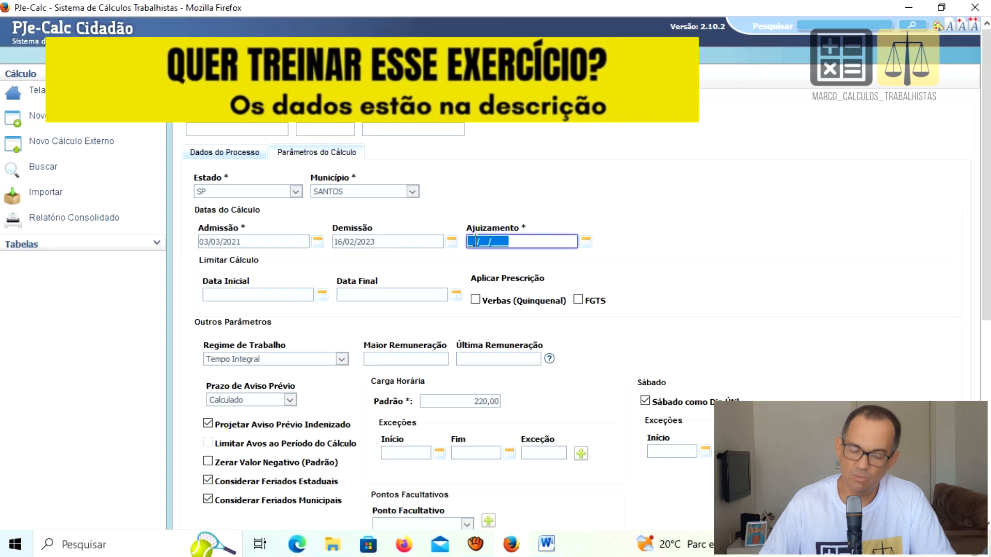
text(24/)
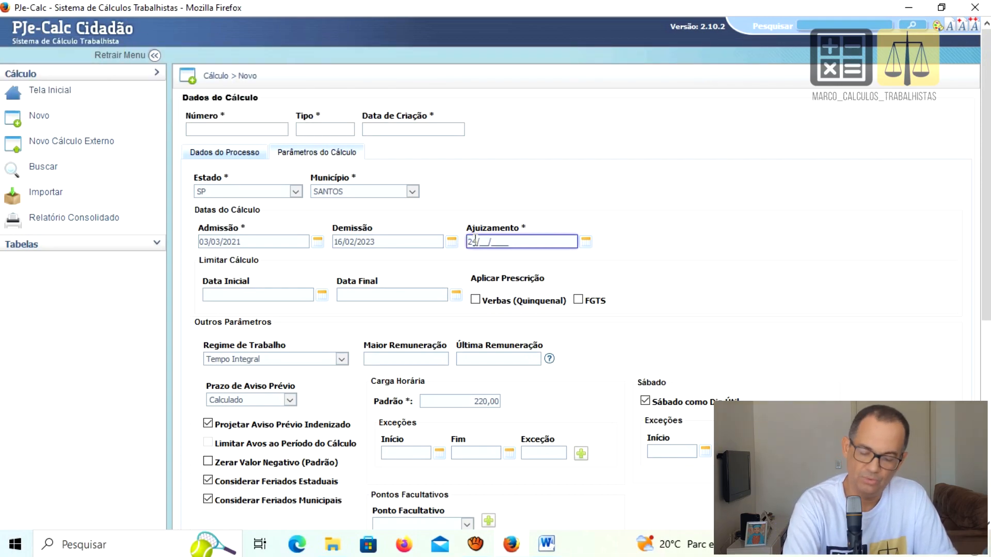
text(03/2023)
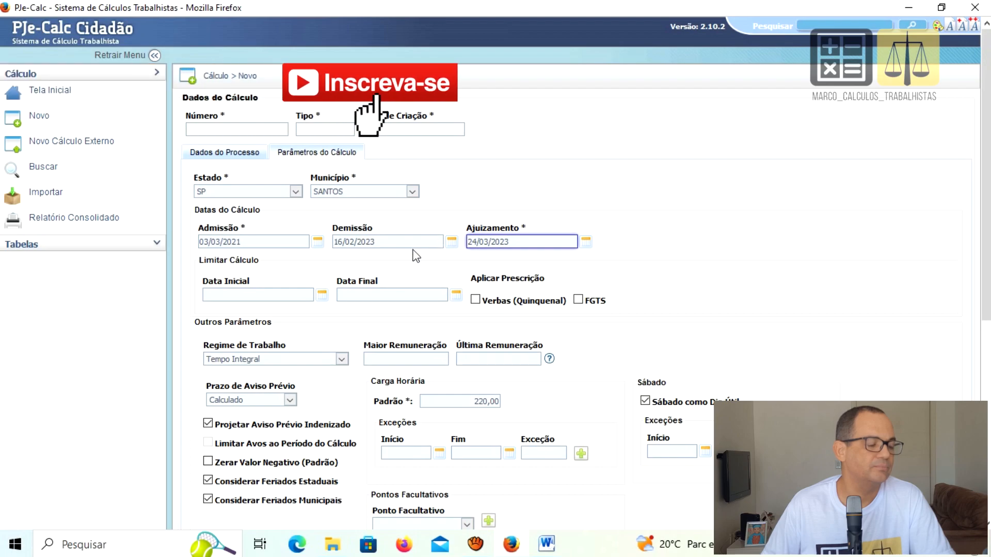
Limit the calculation with the final date 03/07/2023 and set the last remuneration (Última Remuneração) to 2.057,59
click(455, 294)
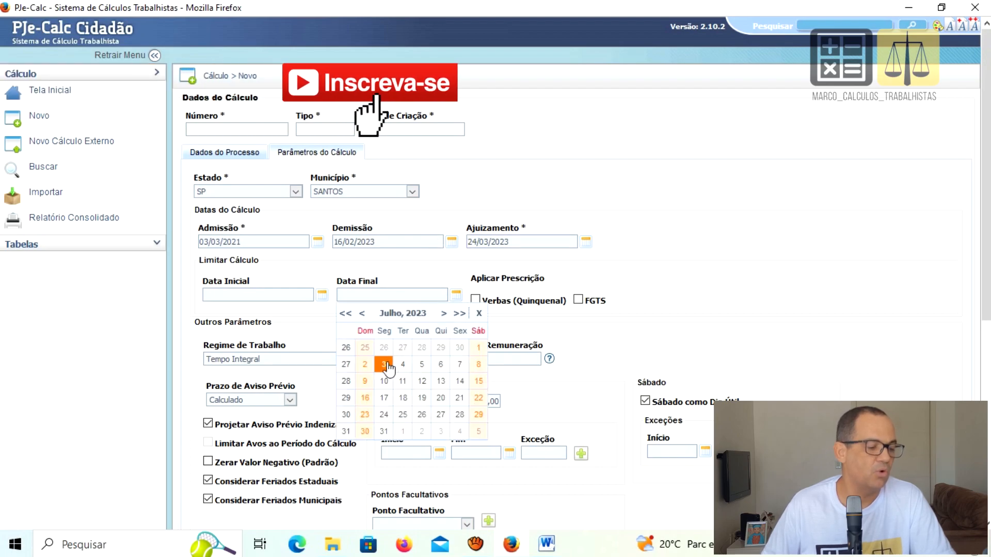
click(383, 364)
click(491, 357)
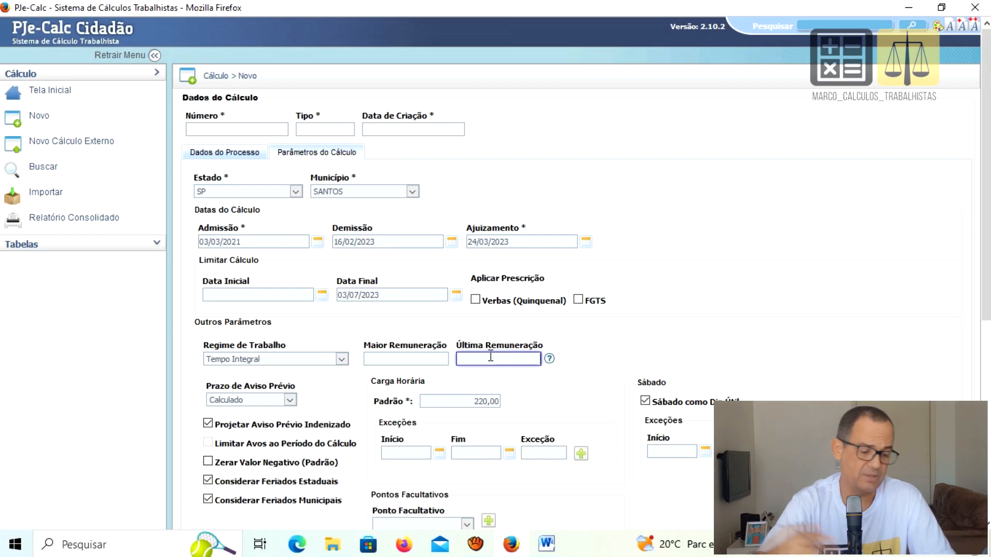
text(2.057,59)
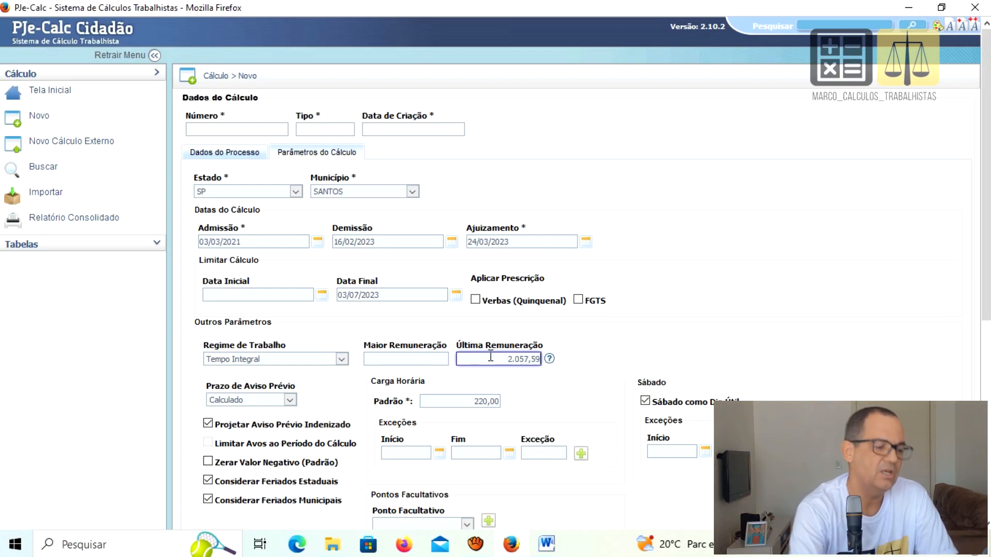
Save the new calculation with its remaining parameters at their defaults
scroll(491, 353, down, 3)
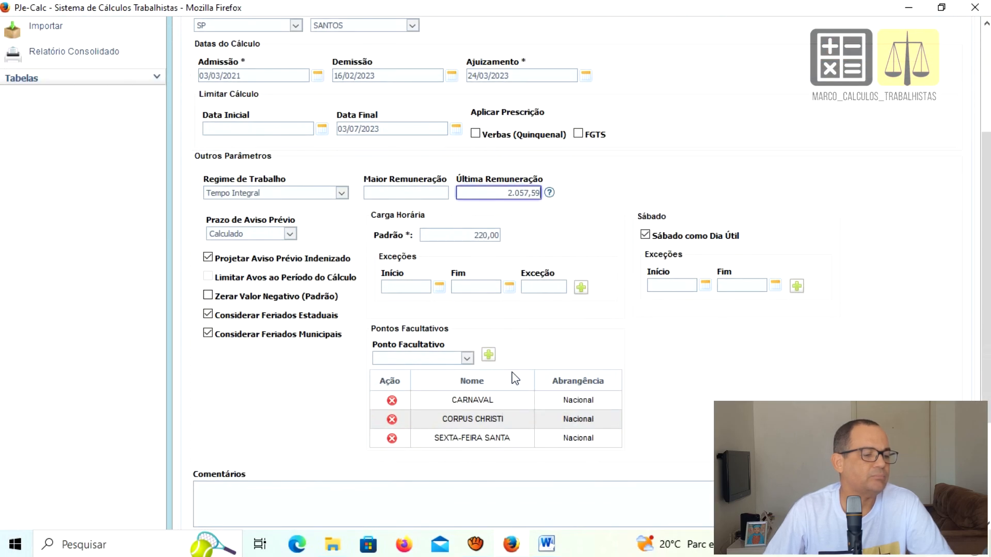
scroll(482, 287, down, 3)
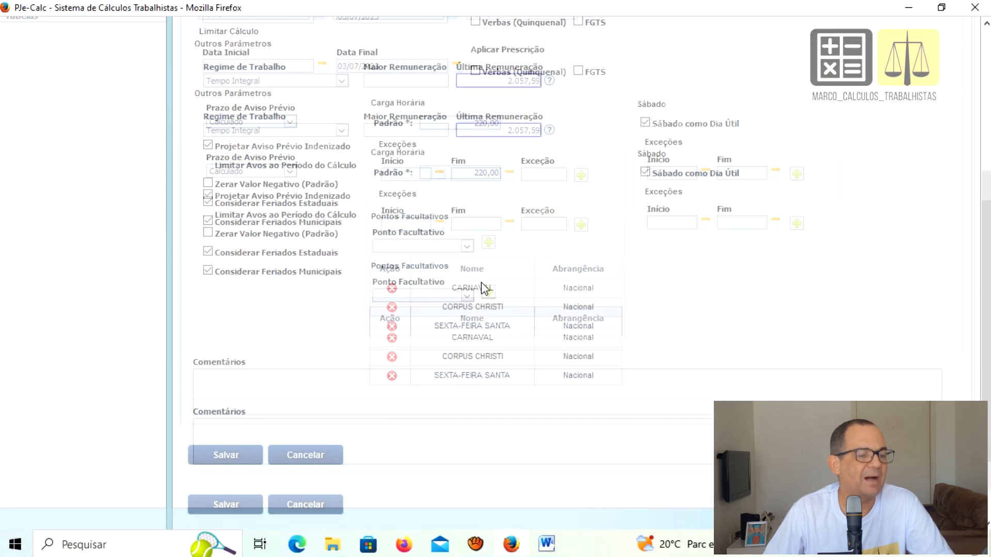
click(216, 411)
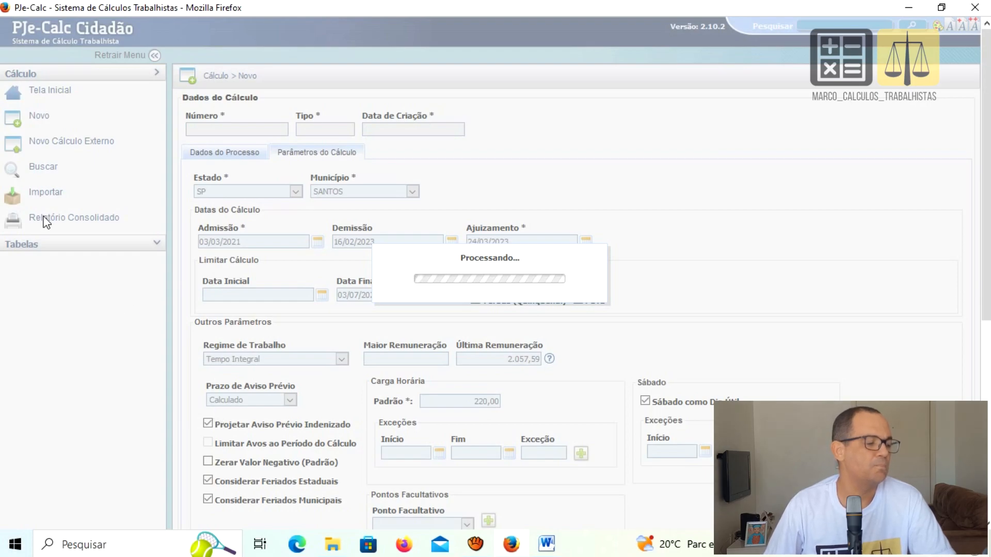
Examine the monthly occurrences of the ÚLTIMA REMUNERAÇÃO entry in the salary history (Histórico Salarial)
click(53, 170)
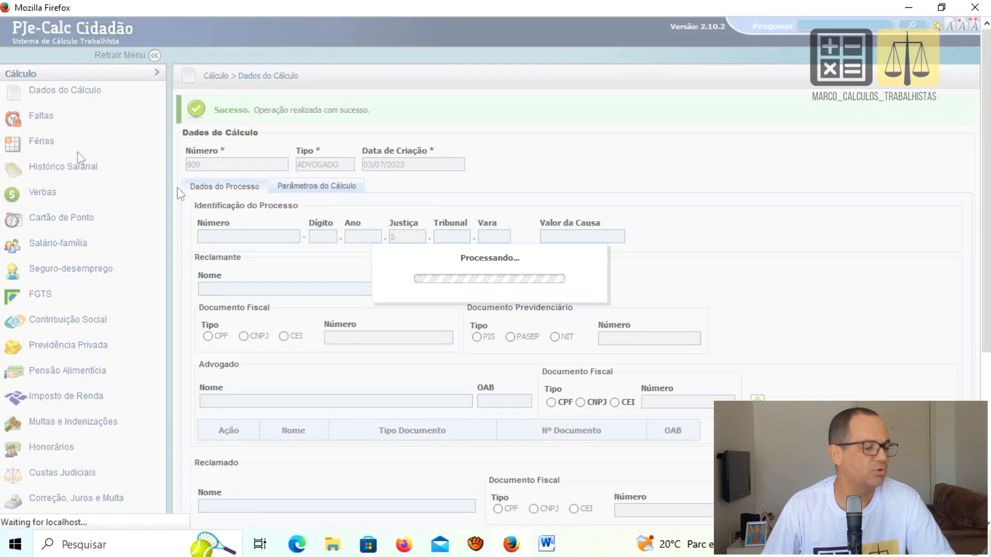
click(259, 230)
scroll(507, 391, down, 15)
scroll(506, 391, up, 15)
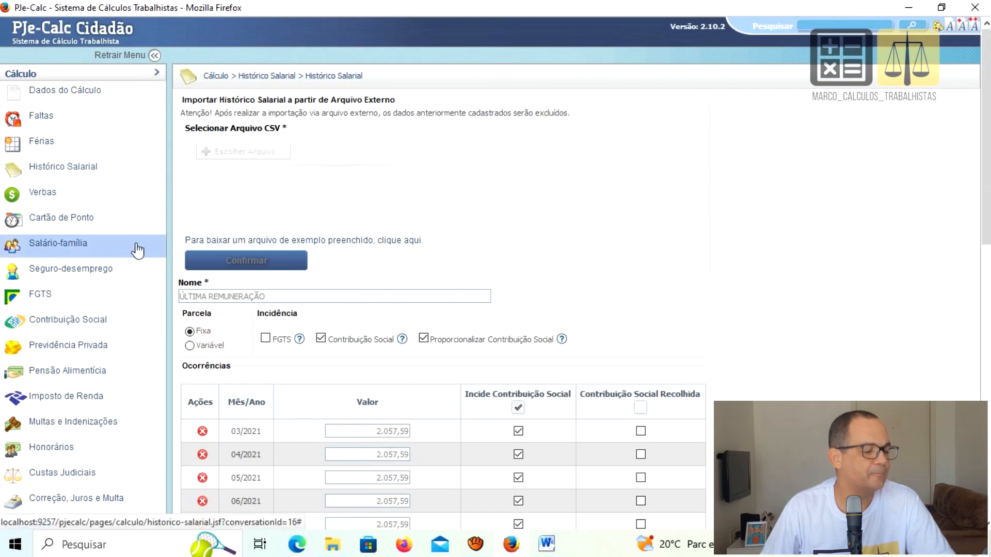
Add the verba REPOUSO SEMANAL REMUNERADO EM DOBRO through express entry (Lançamento Expresso) and save it
click(36, 198)
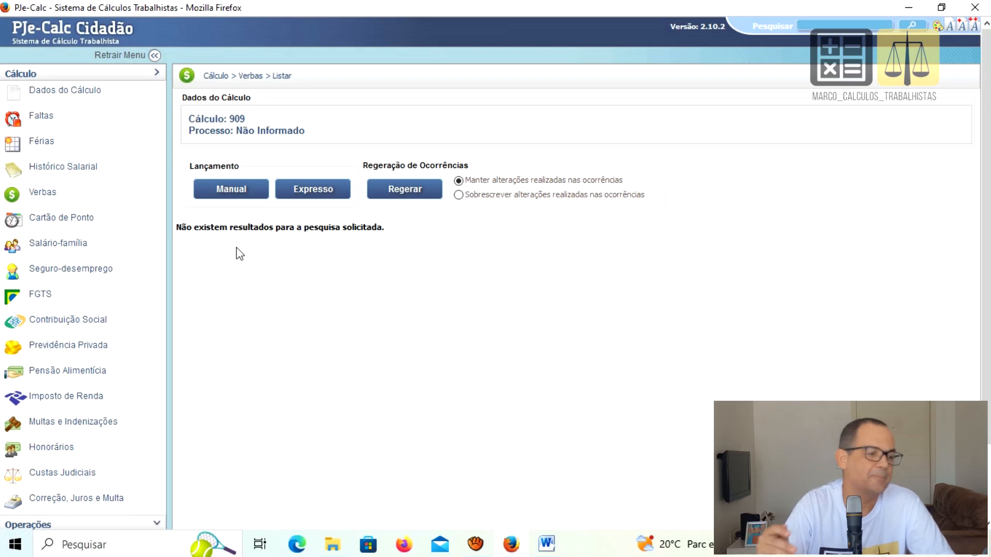
click(312, 192)
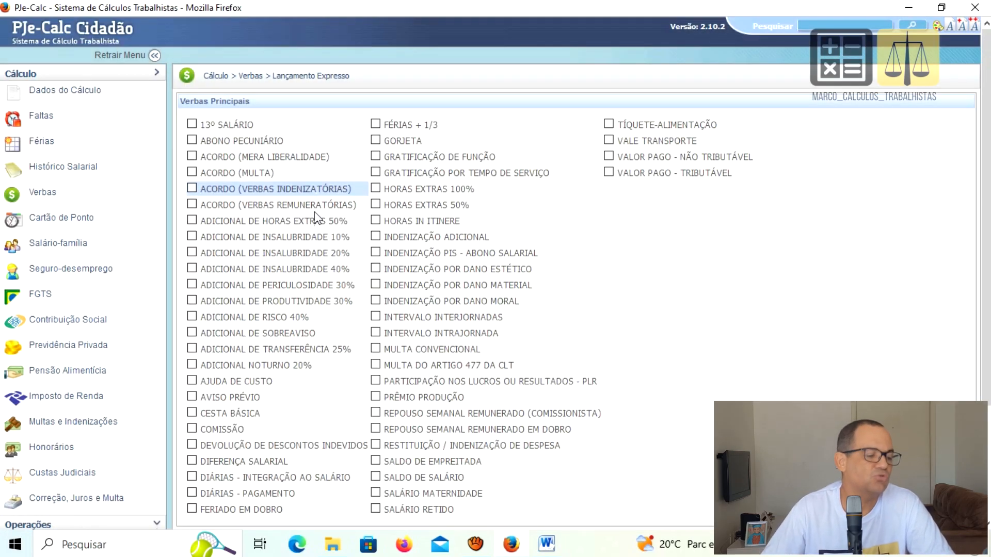
scroll(395, 415, down, 3)
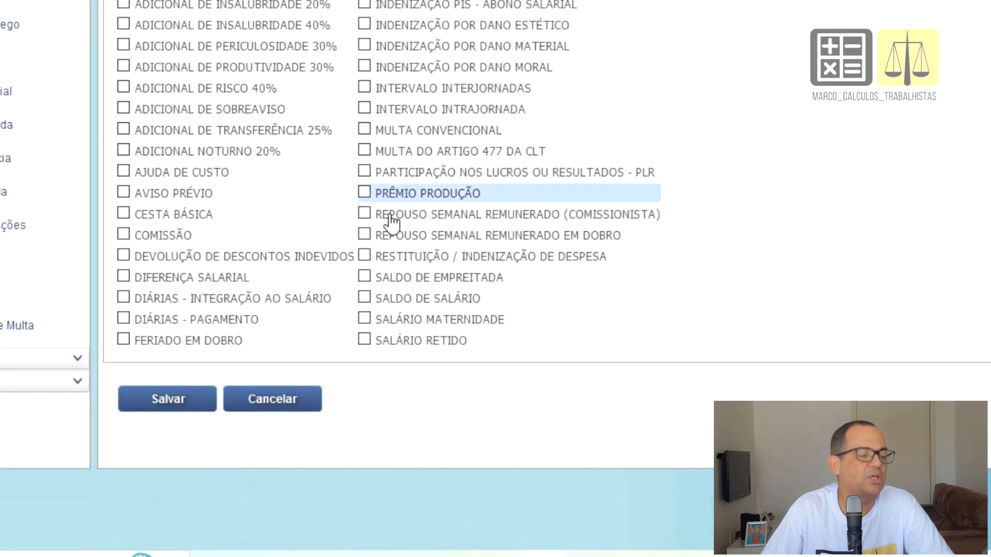
click(366, 238)
click(182, 402)
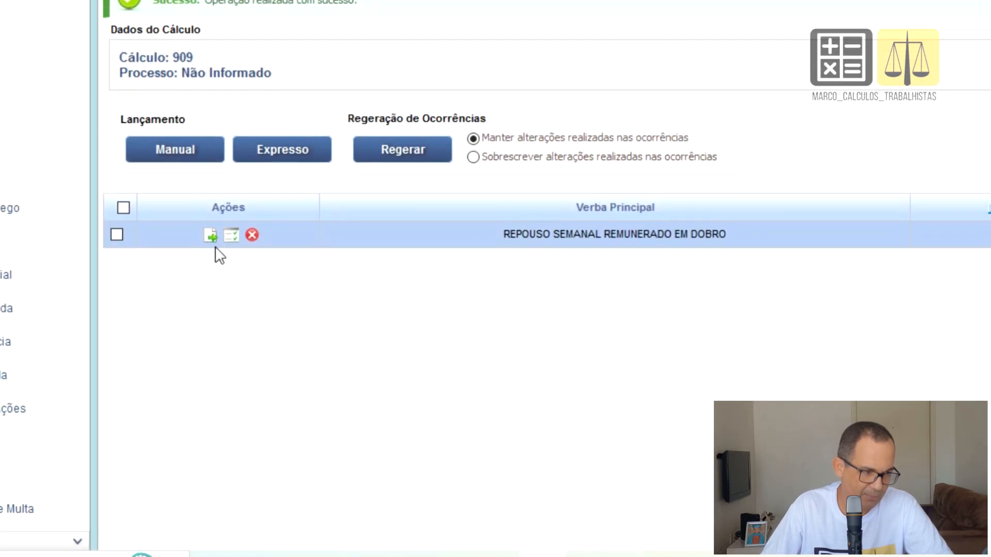
Set the informed quantity to 0 in the parameters of REPOUSO SEMANAL REMUNERADO EM DOBRO and save them
click(211, 237)
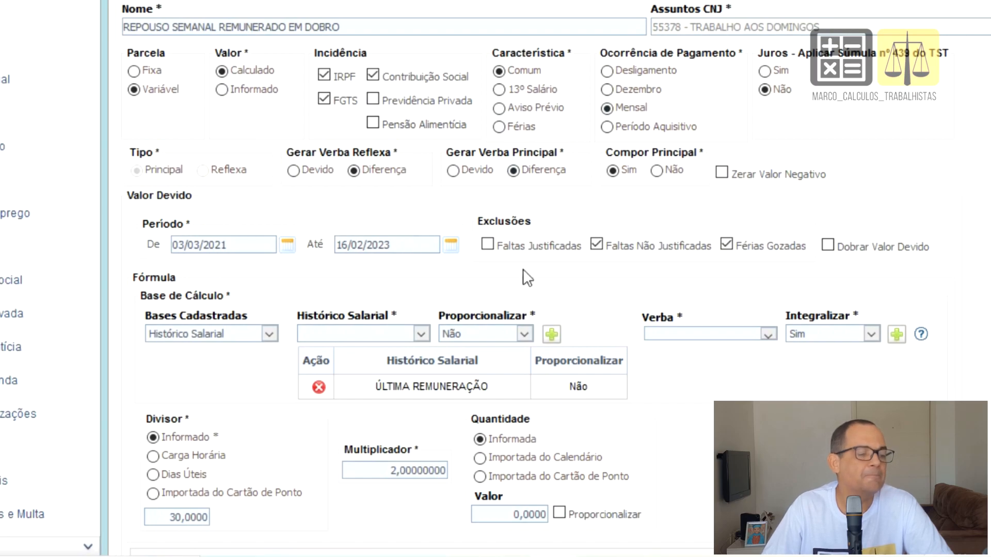
scroll(527, 278, down, 5)
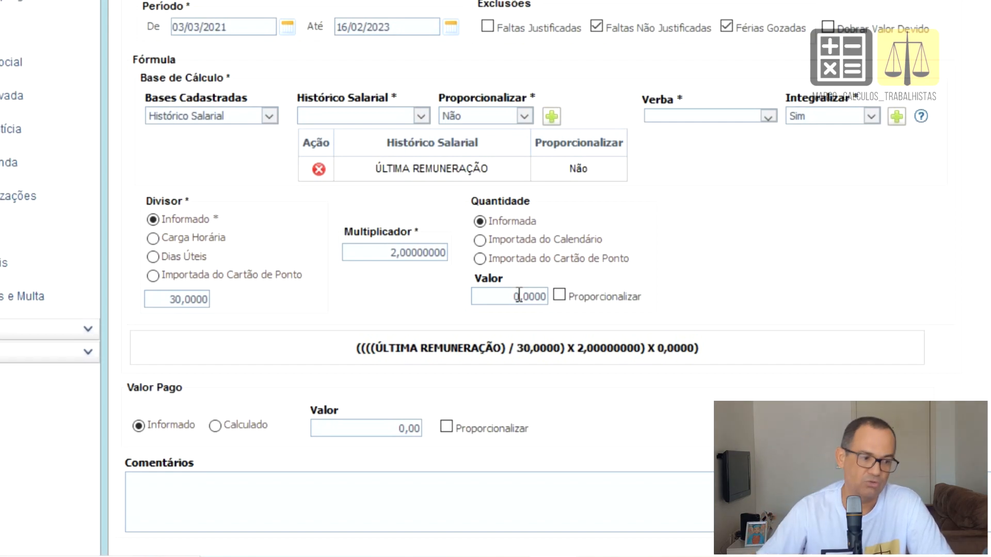
drag(514, 296, 538, 293)
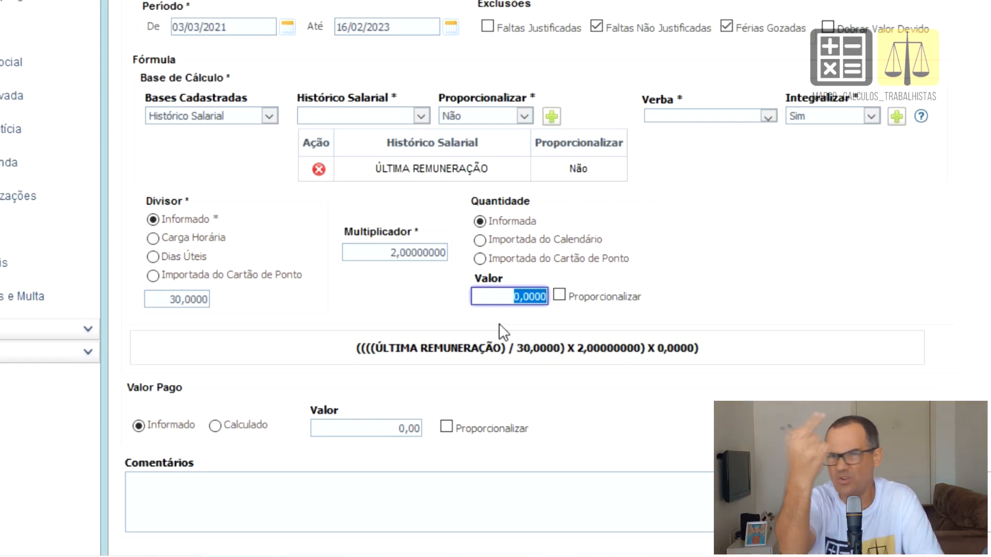
key(BackSpace)
text(1)
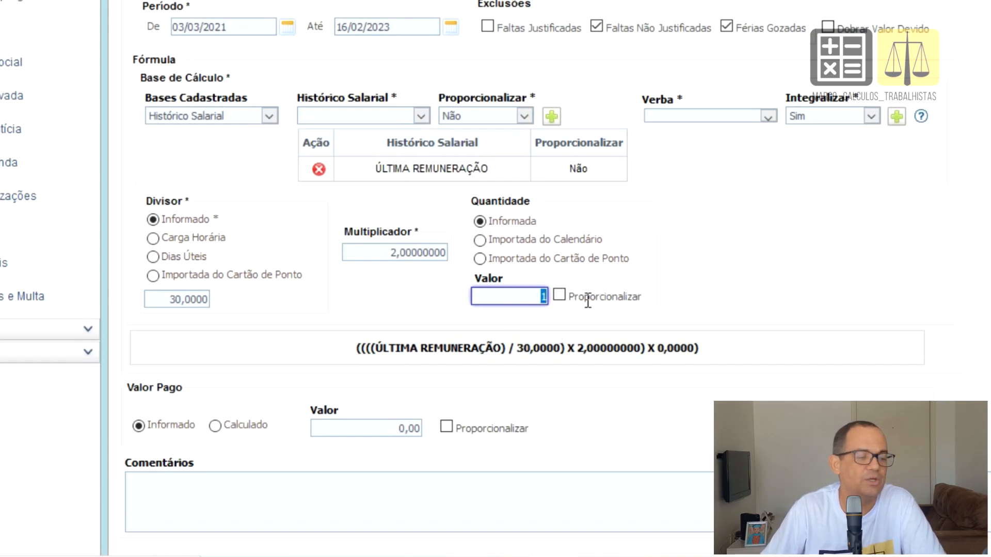
key(BackSpace)
text(2)
key(BackSpace)
text(0)
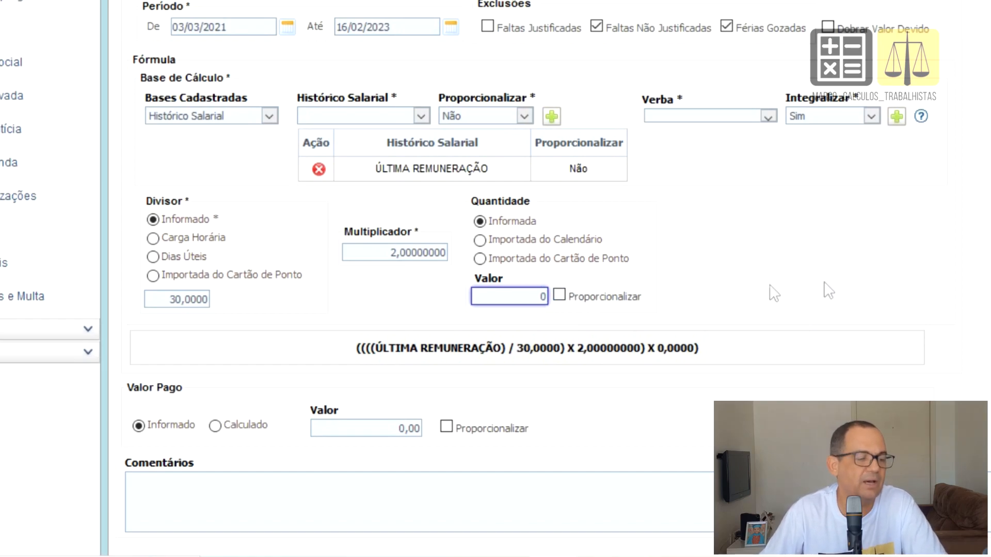
scroll(304, 320, down, 3)
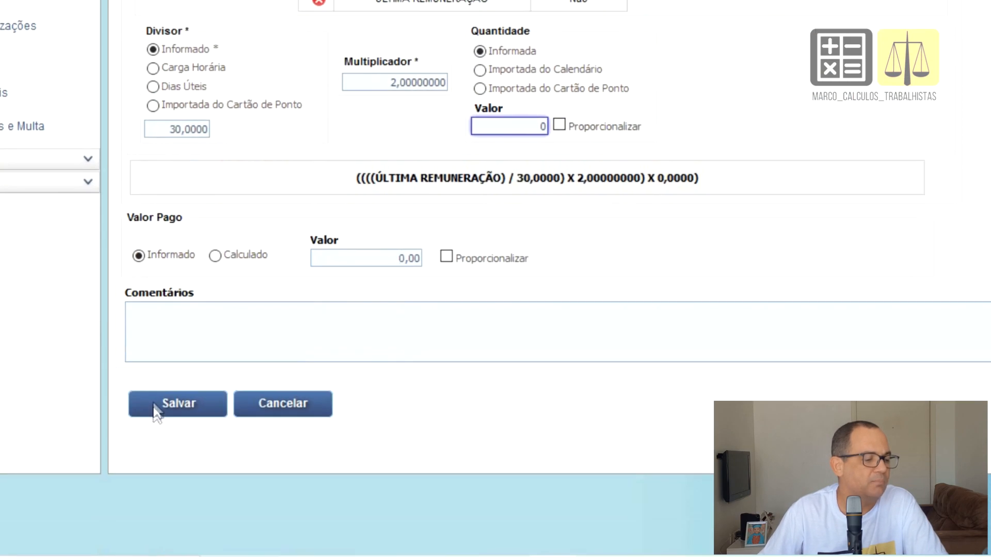
click(154, 408)
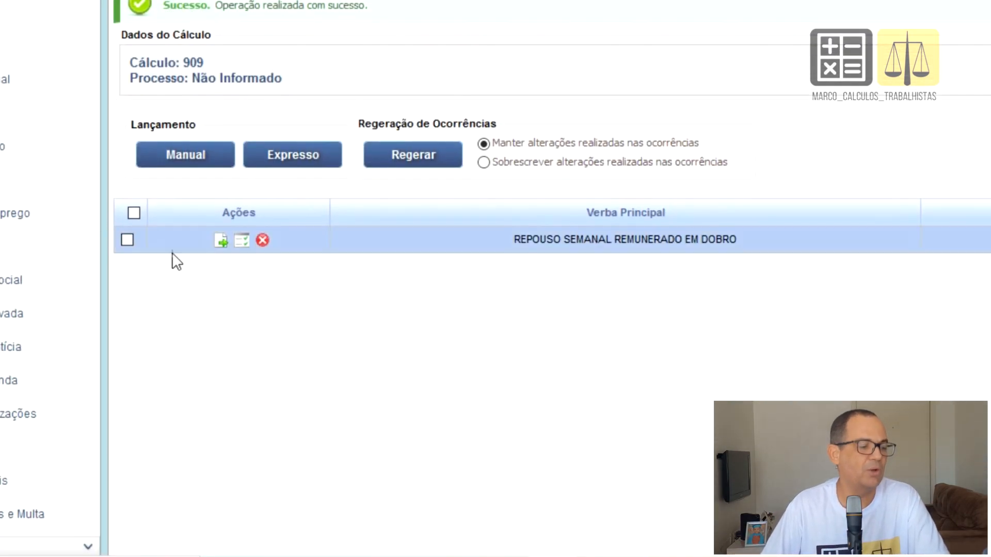
In the occurrences of REPOUSO SEMANAL REMUNERADO EM DOBRO, deactivate all periods and reactivate the one from 03/03/2021 to 31/03/2021
click(244, 245)
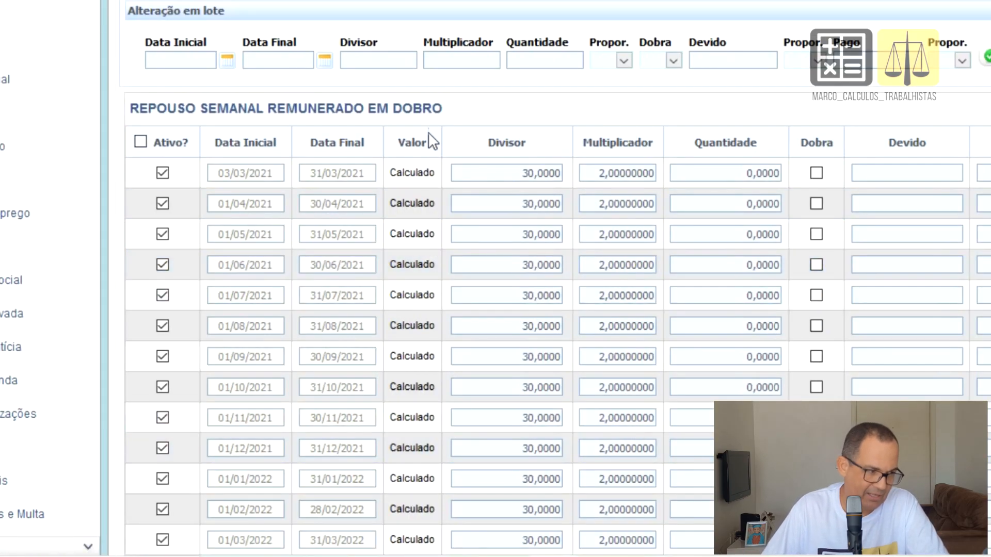
click(141, 144)
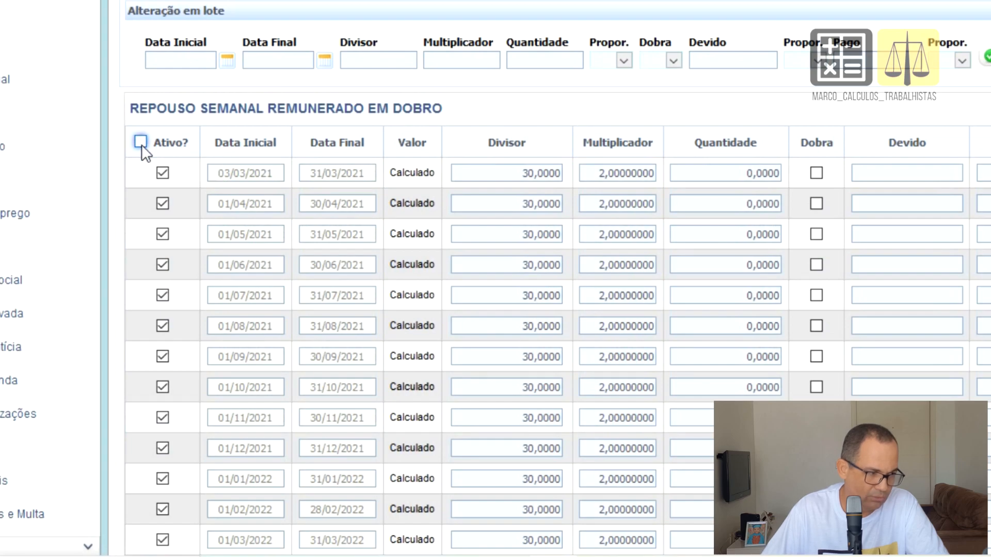
click(141, 145)
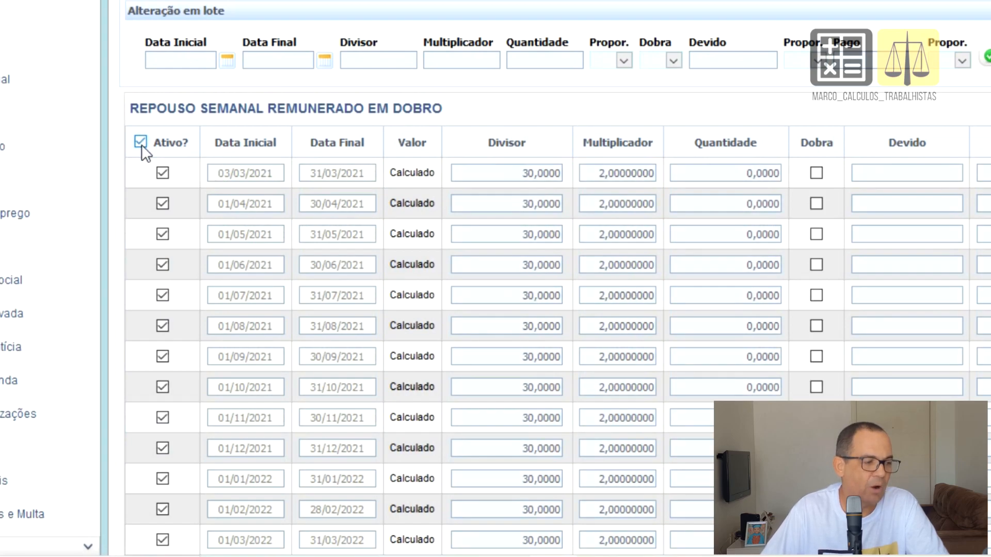
click(142, 145)
click(143, 145)
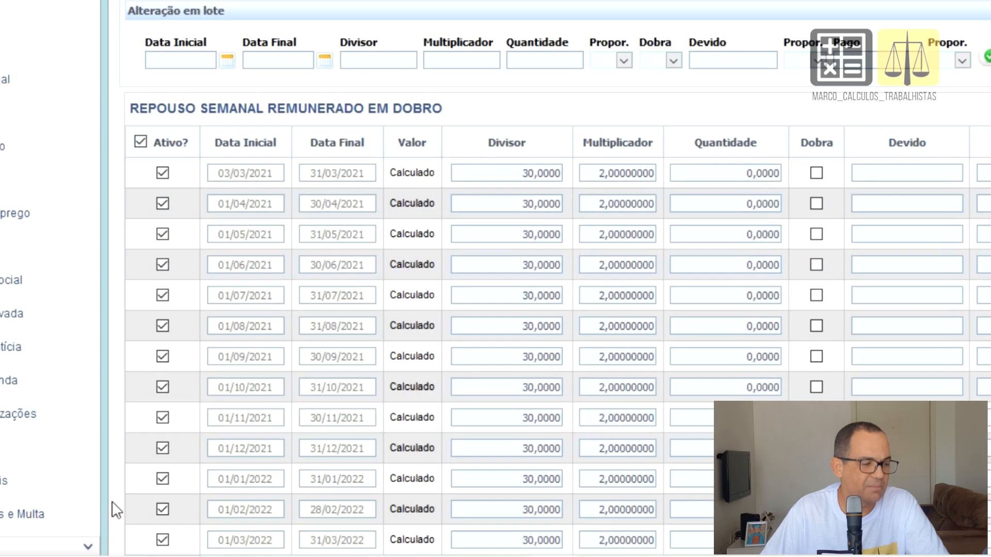
click(138, 143)
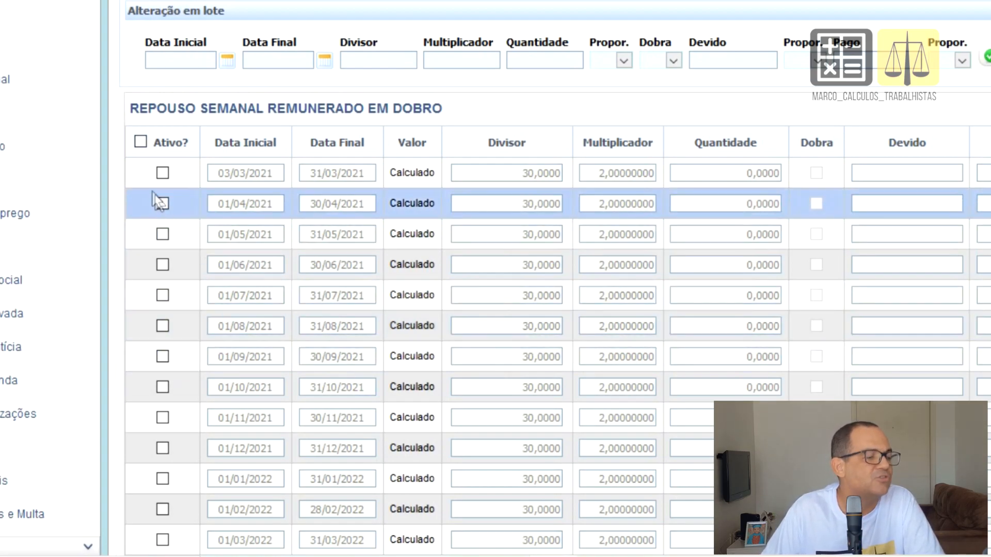
click(164, 175)
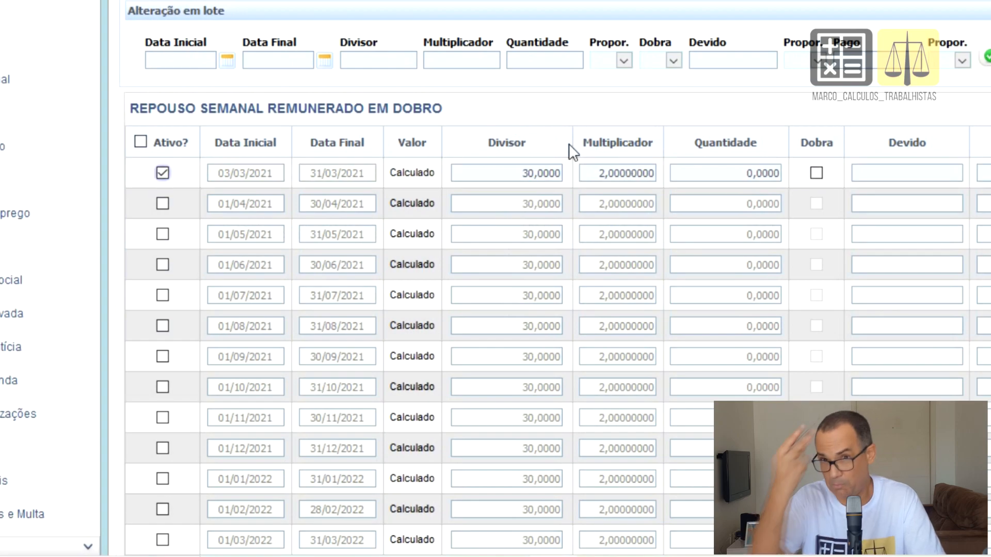
Set the quantity to 2 for March 2021, and activate April 2021 with a quantity of 3
click(747, 175)
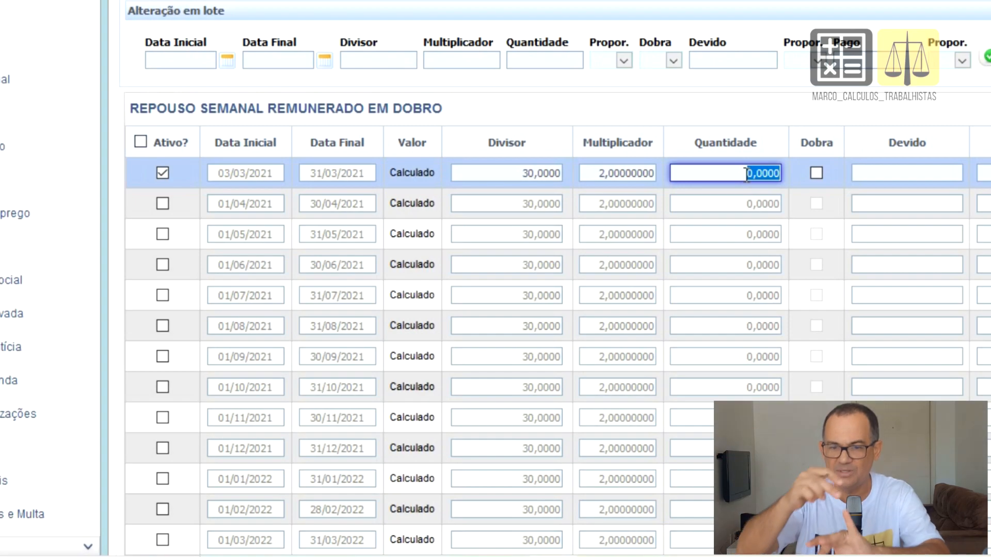
text(2)
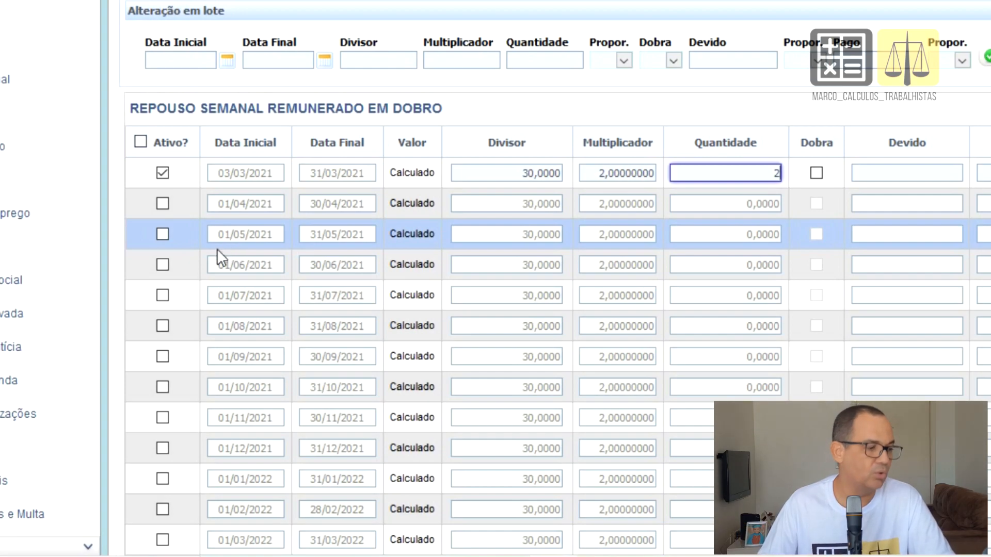
click(162, 203)
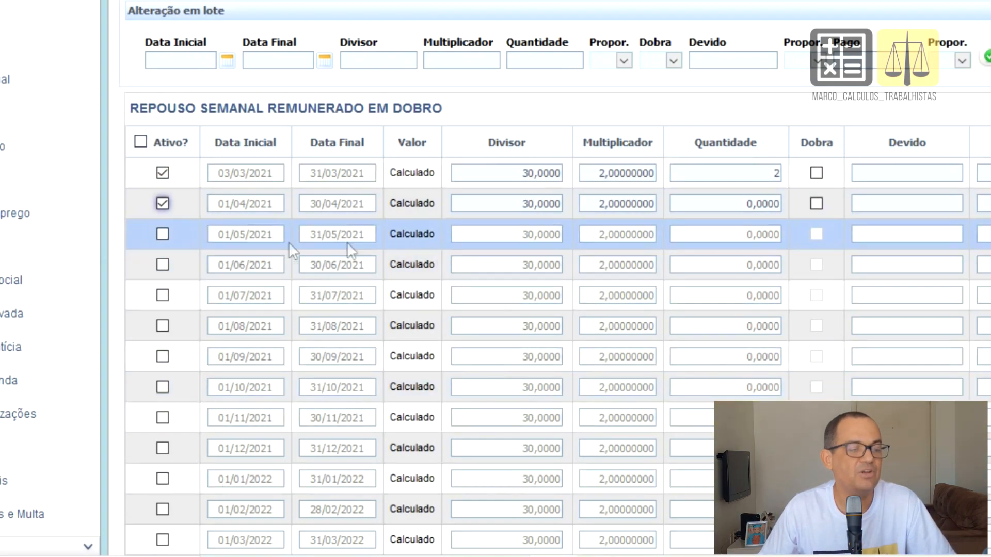
click(759, 204)
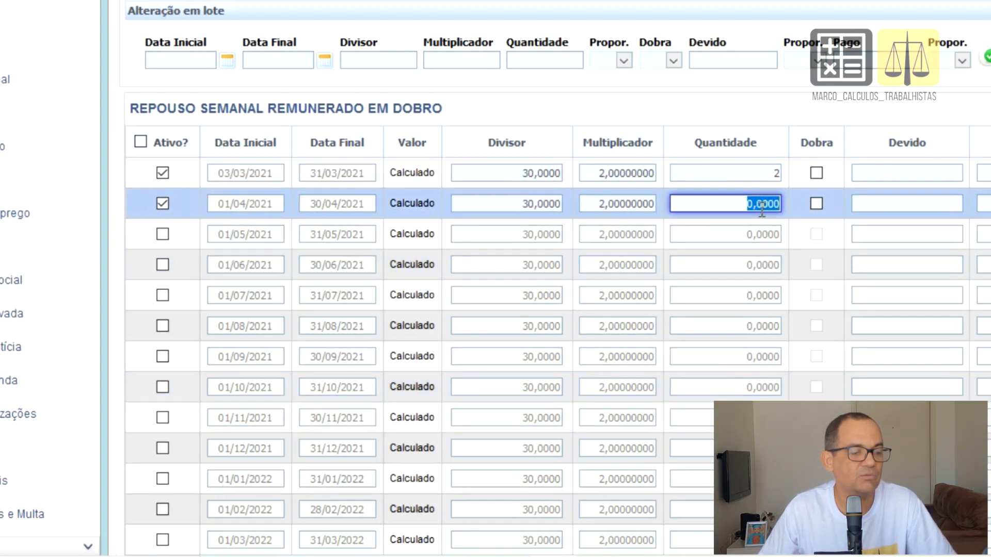
text(3)
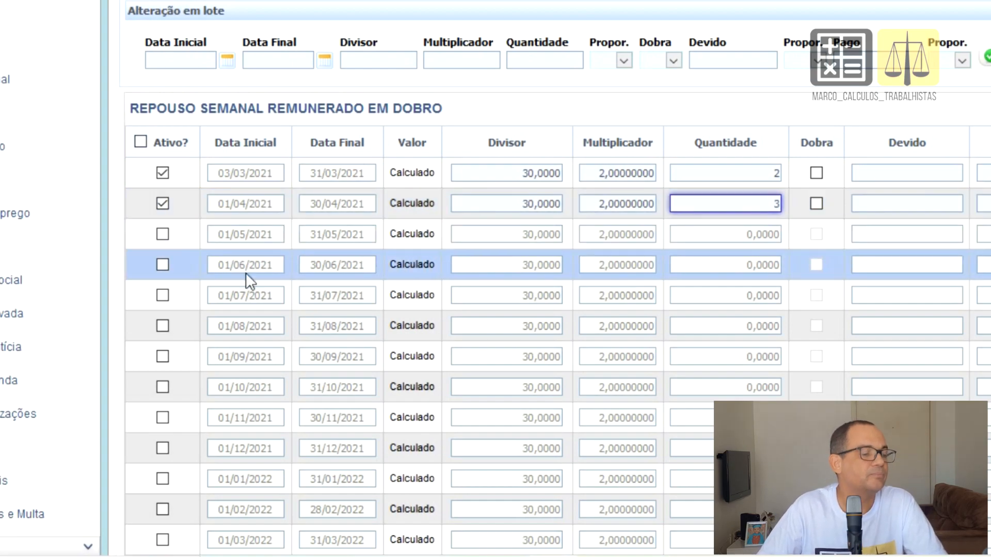
Activate the September 2021 occurrence with a quantity of 1 and the November 2021 occurrence with a quantity of 2
click(163, 357)
click(733, 357)
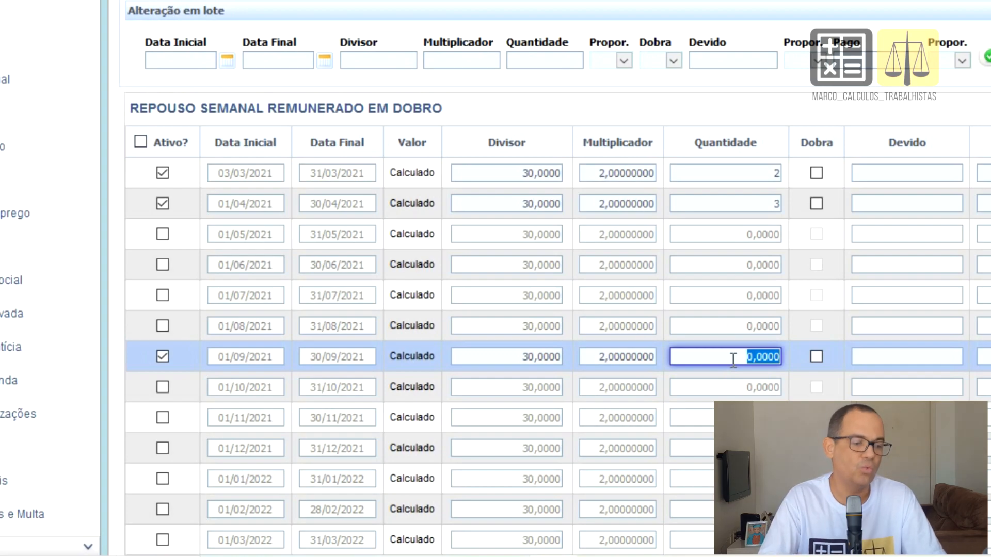
text(1)
scroll(733, 360, down, 2)
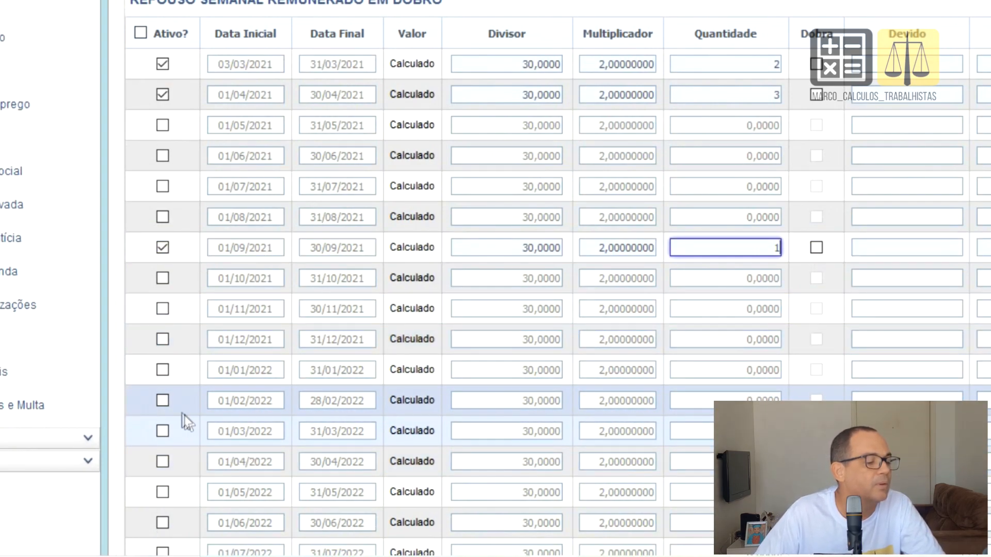
click(162, 309)
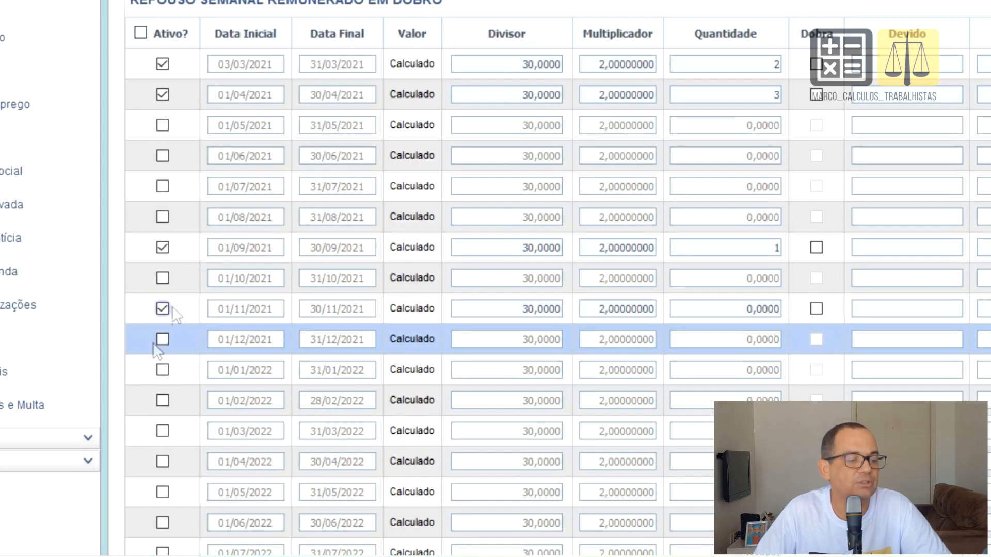
click(764, 310)
text(2)
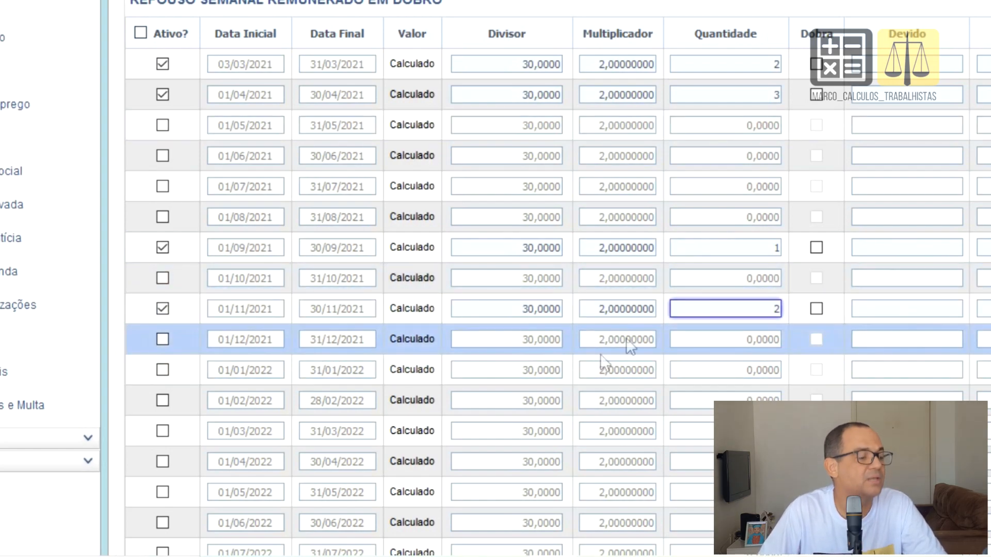
Activate the December 2021 occurrence with a quantity of 3 and the February 2022 occurrence with a quantity of 1
click(162, 339)
click(760, 339)
double_click(759, 339)
key(BackSpace)
text(3)
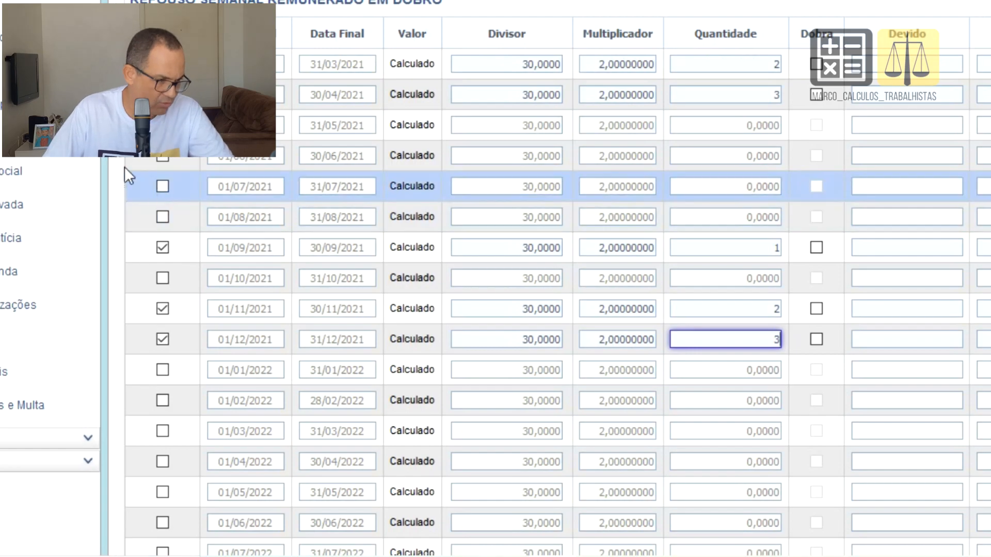
click(161, 400)
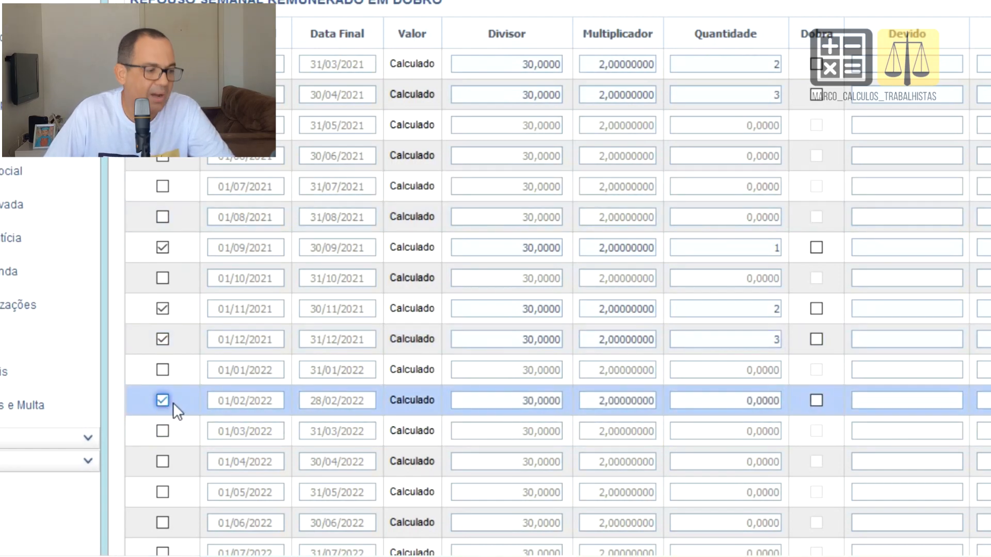
click(750, 406)
text(1)
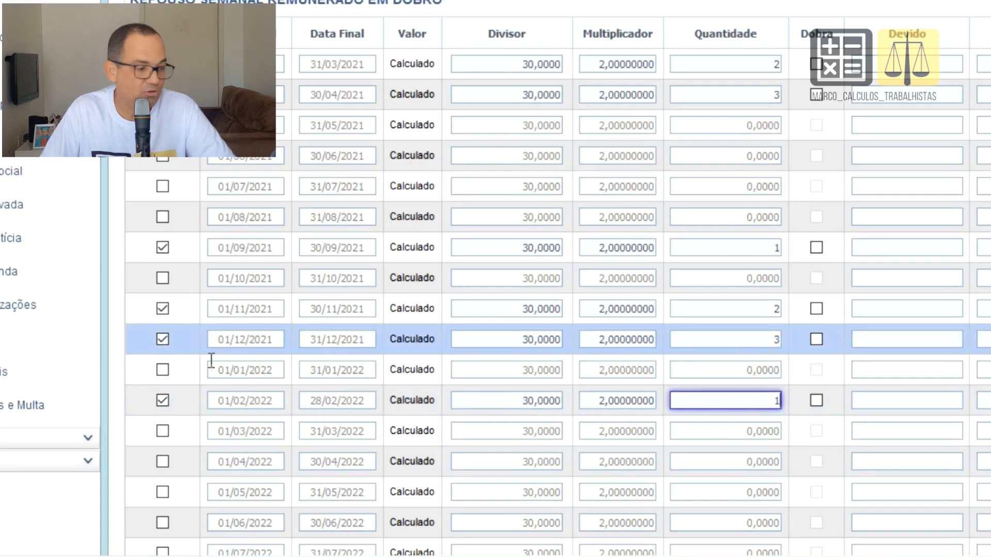
Activate the May 2022 and July 2022 occurrences, each with a quantity of 1
scroll(196, 452, down, 3)
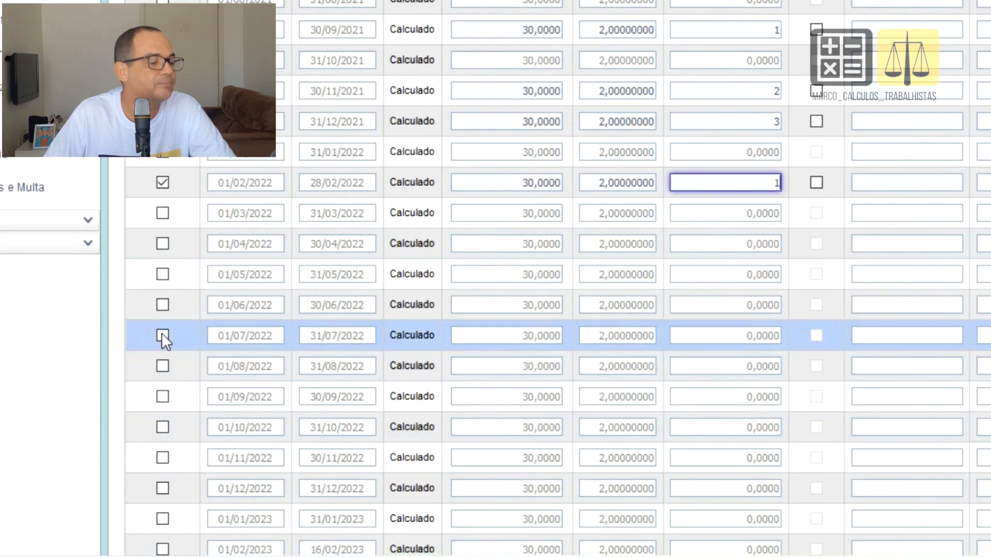
click(162, 273)
click(162, 274)
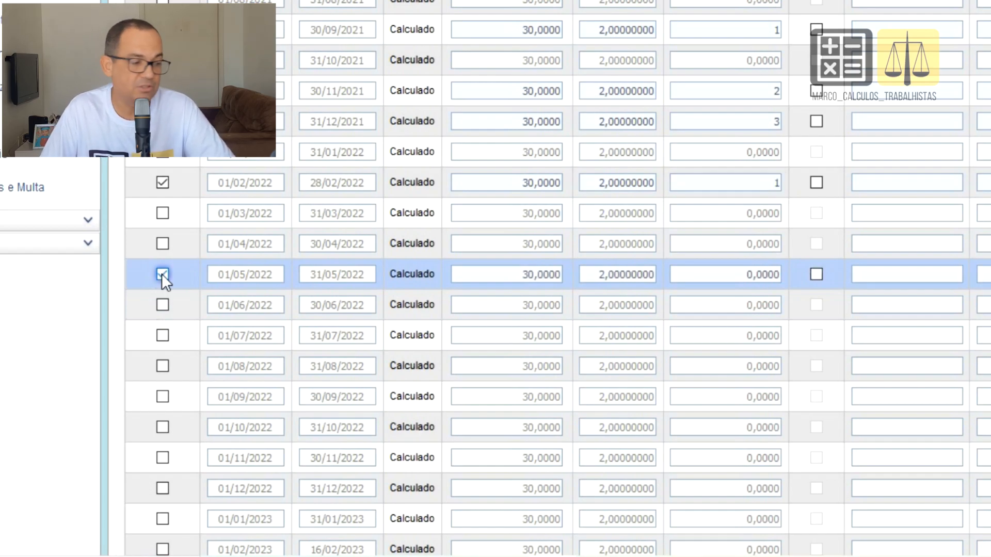
click(757, 269)
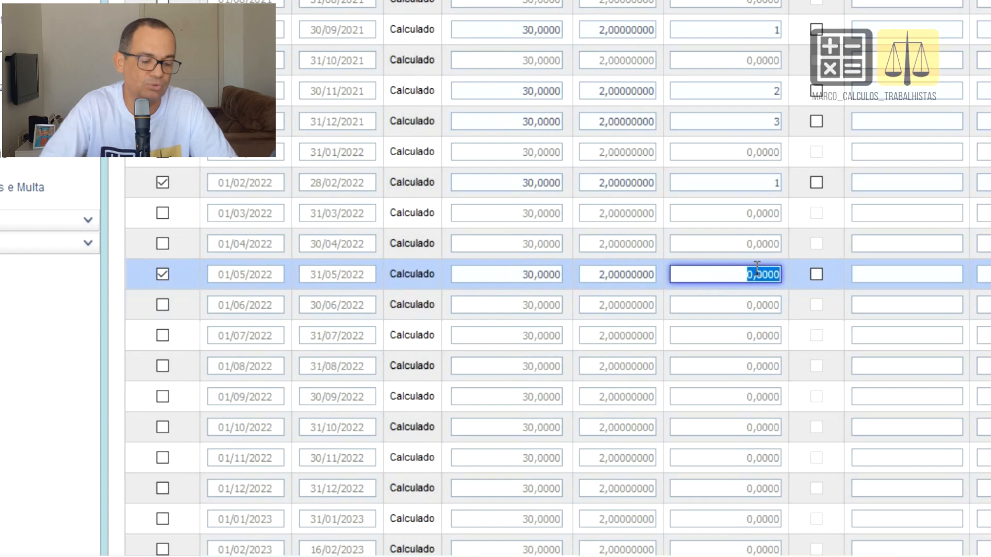
text(1)
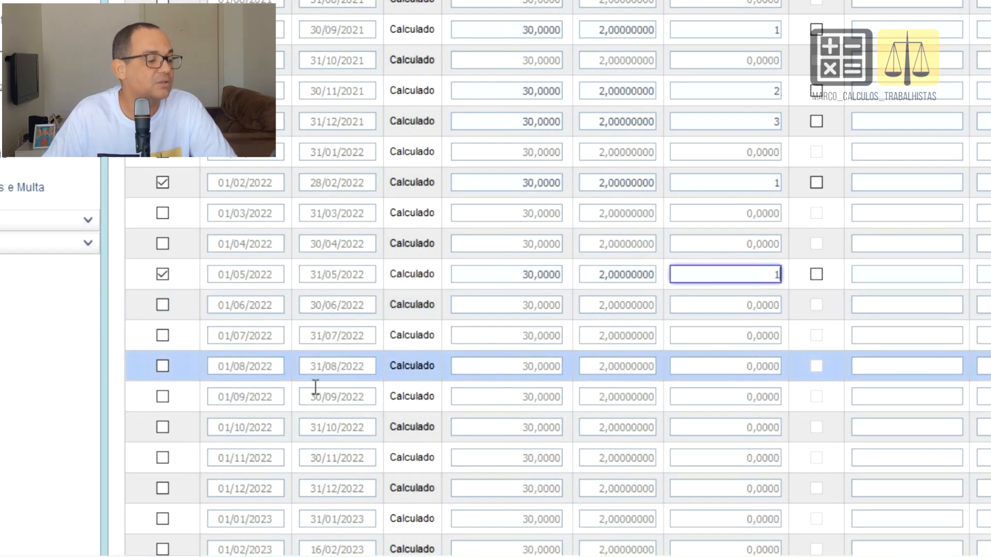
click(163, 337)
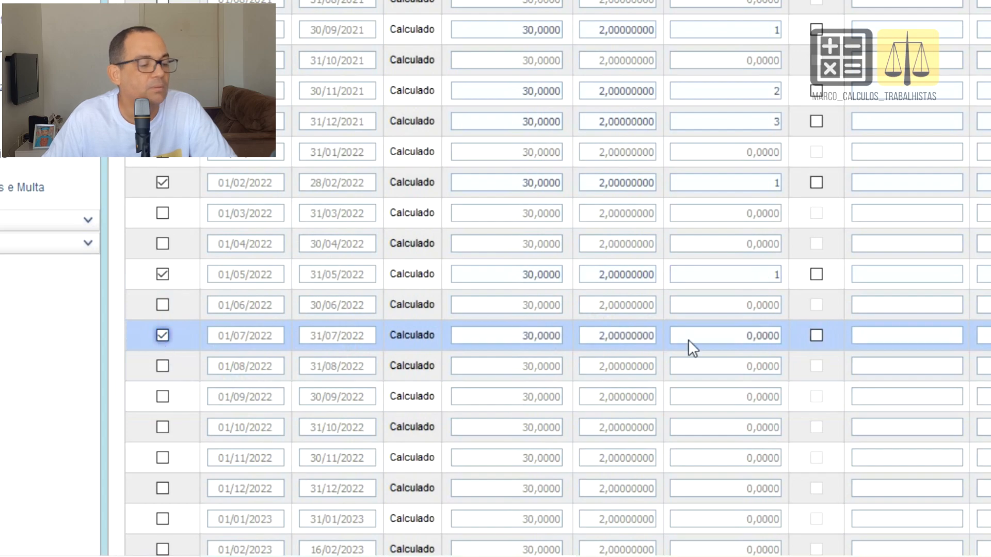
click(747, 338)
text(1)
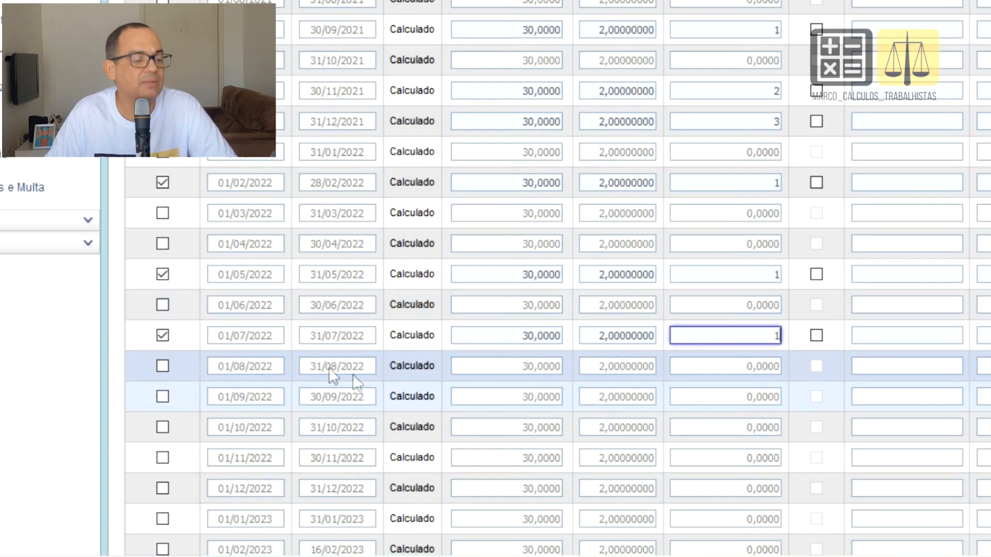
Activate September 2022 with a quantity of 1 and October 2022 with a quantity of 3, and save the occurrences
click(162, 397)
click(763, 401)
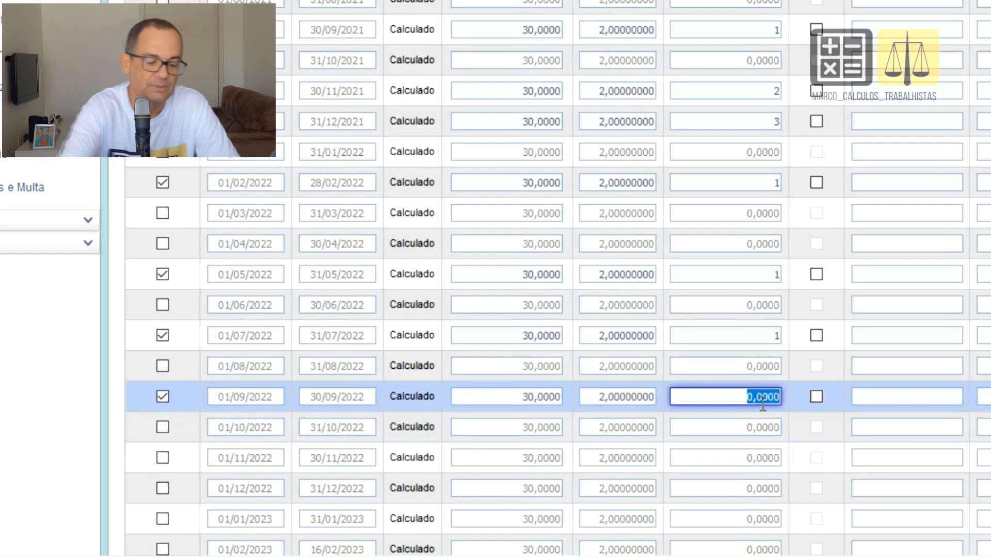
key(BackSpace)
text(1)
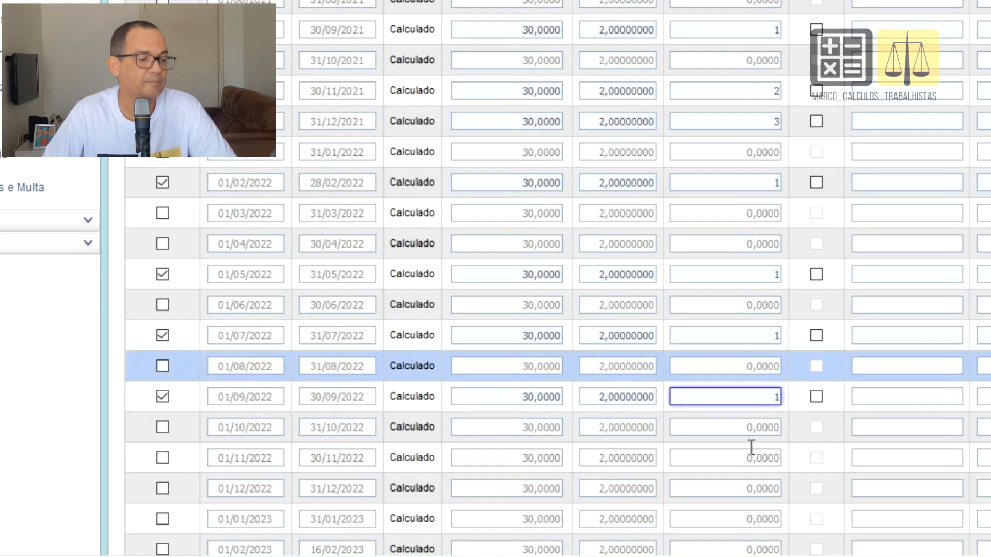
drag(770, 403, 784, 405)
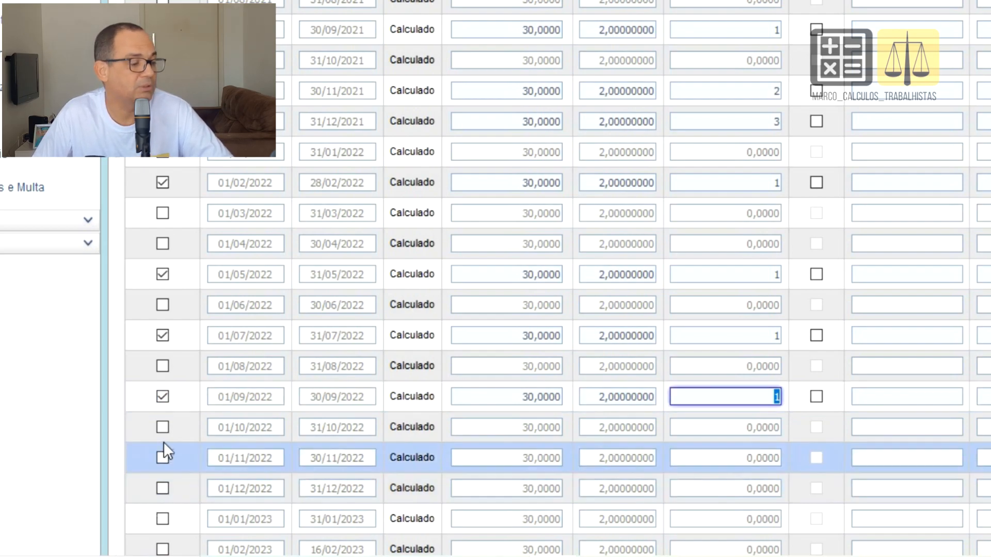
click(163, 426)
click(748, 434)
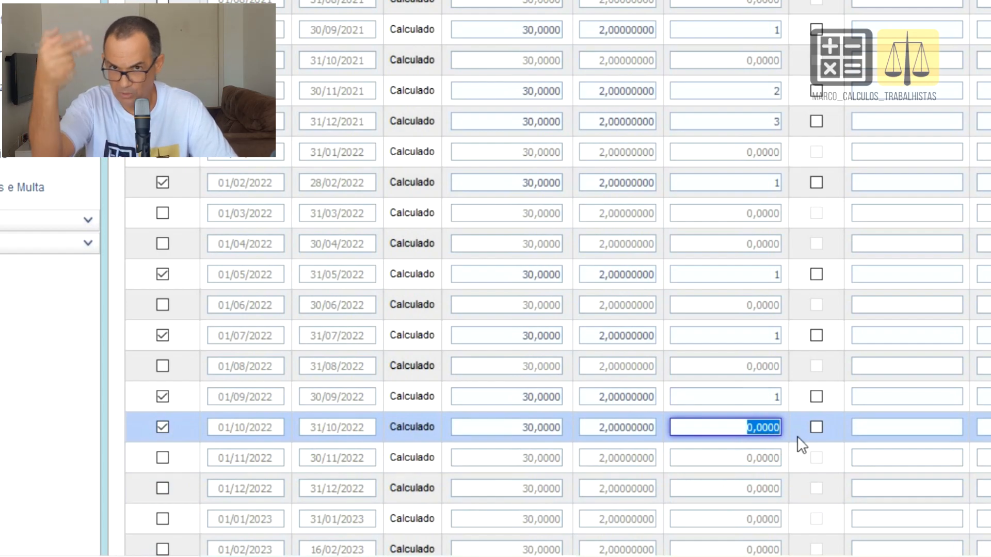
text(3)
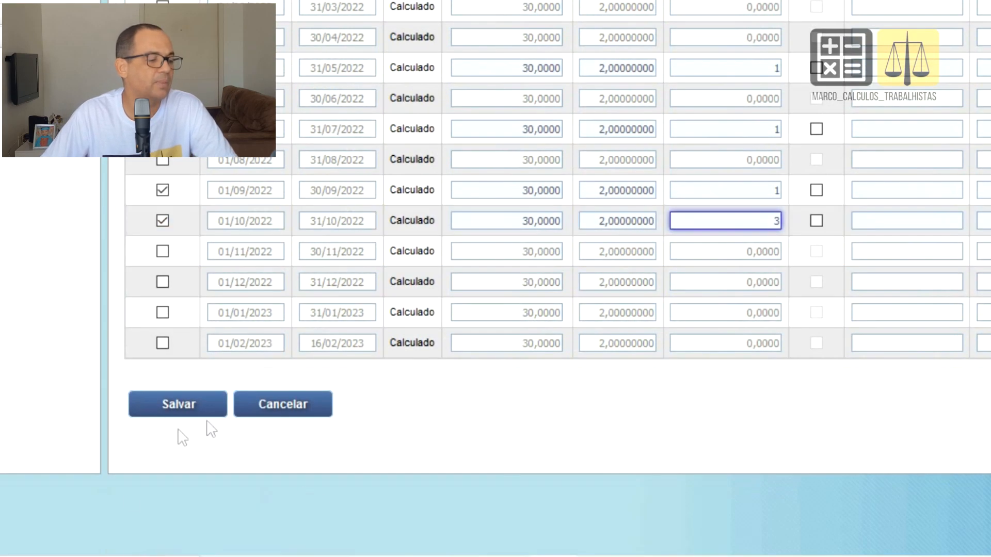
click(197, 411)
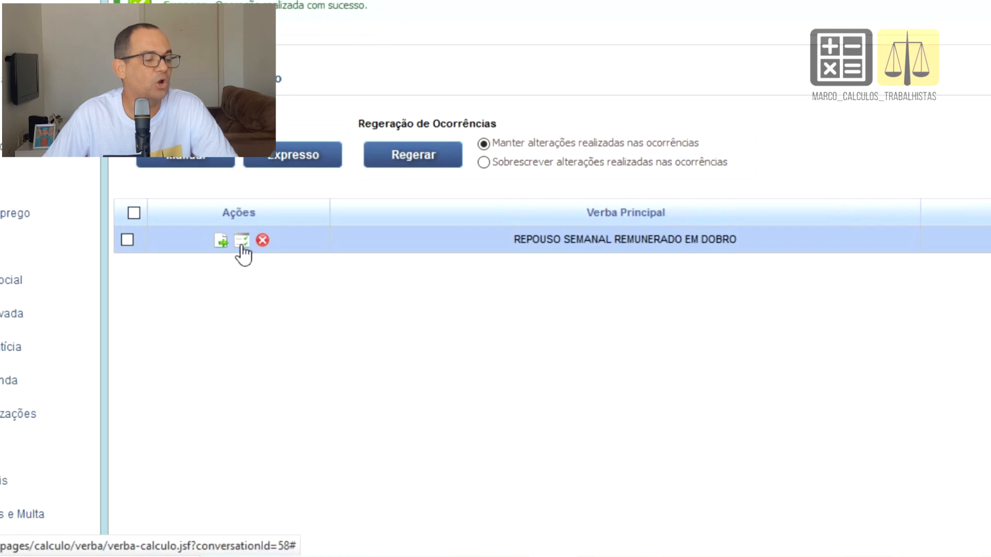
Review the saved occurrences and the calculation parameters of REPOUSO SEMANAL REMUNERADO EM DOBRO
click(241, 245)
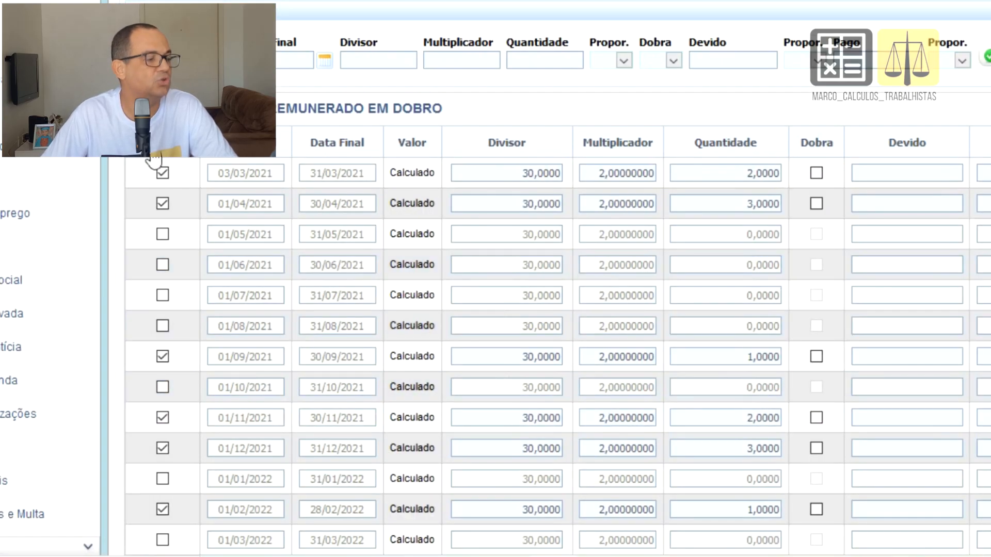
click(1, 111)
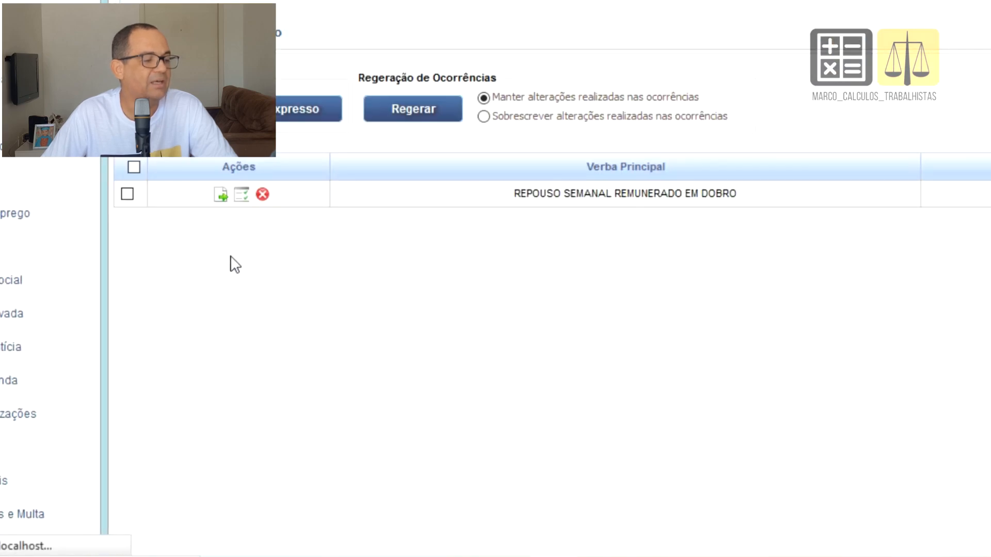
click(223, 201)
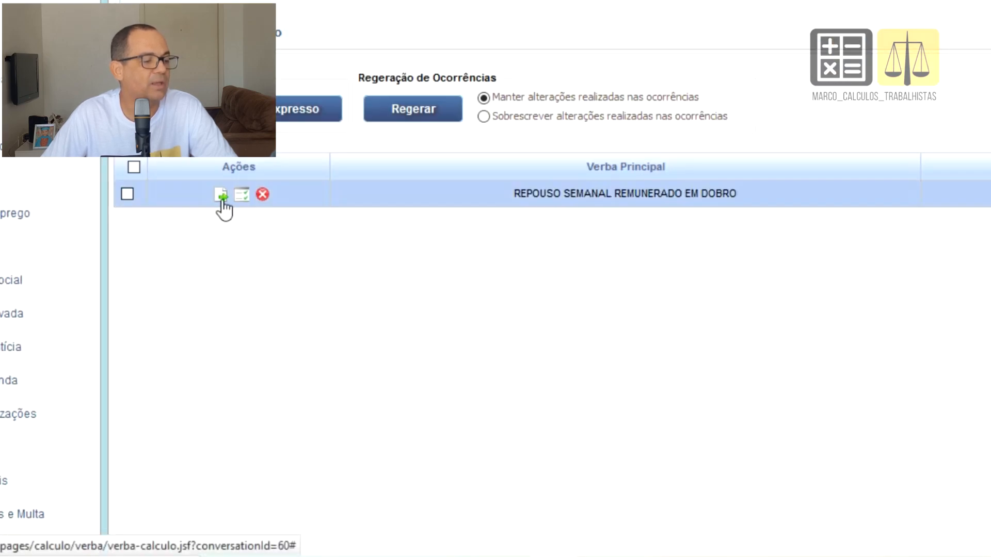
scroll(639, 472, down, 2)
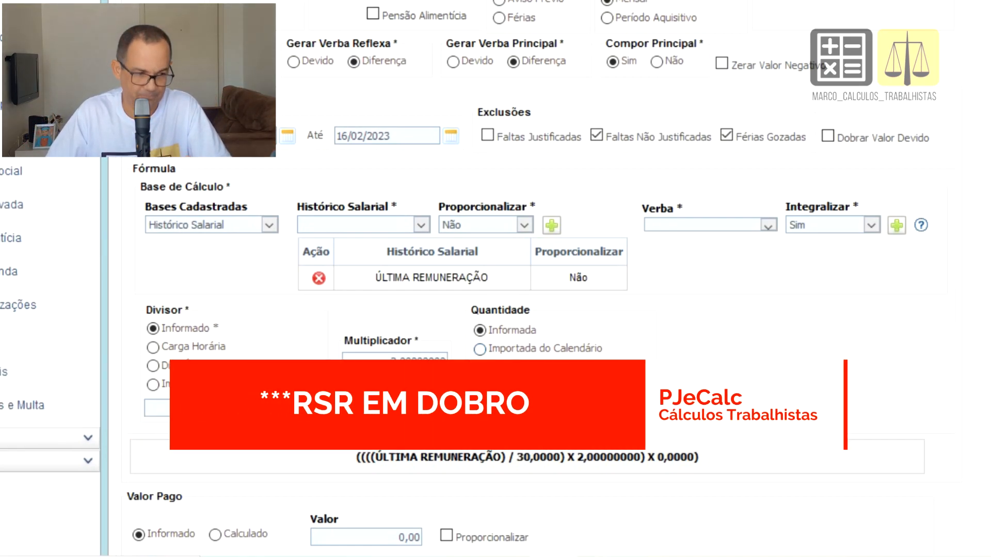
scroll(495, 279, down, 5)
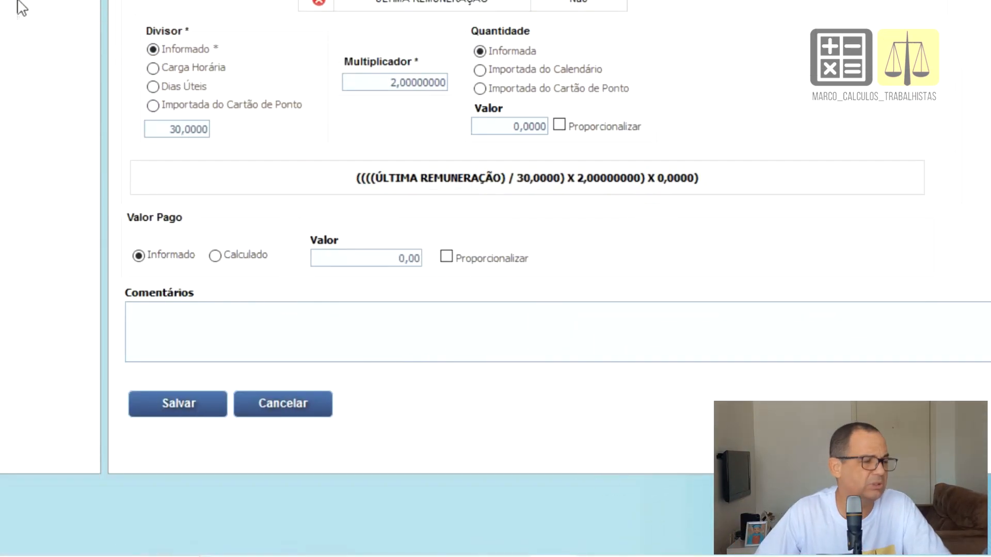
Liquidate the calculation with the liquidation date 31/07/2023 and print its report as PDF with all available sections
click(45, 107)
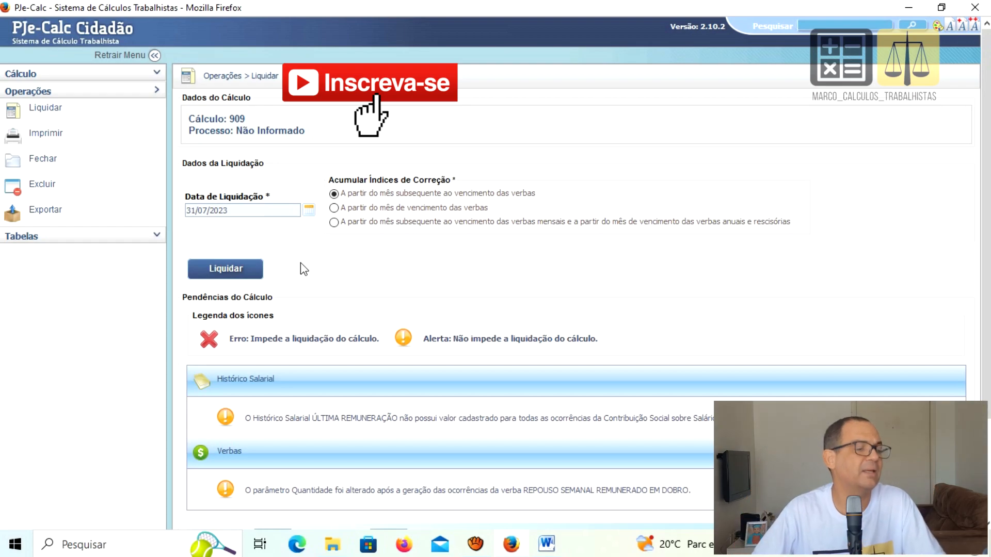
click(237, 270)
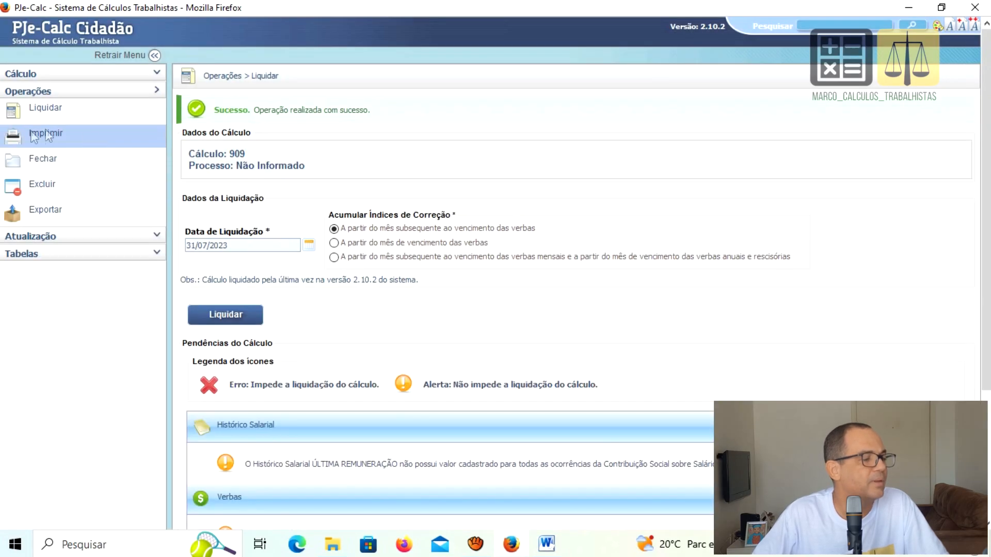
click(34, 135)
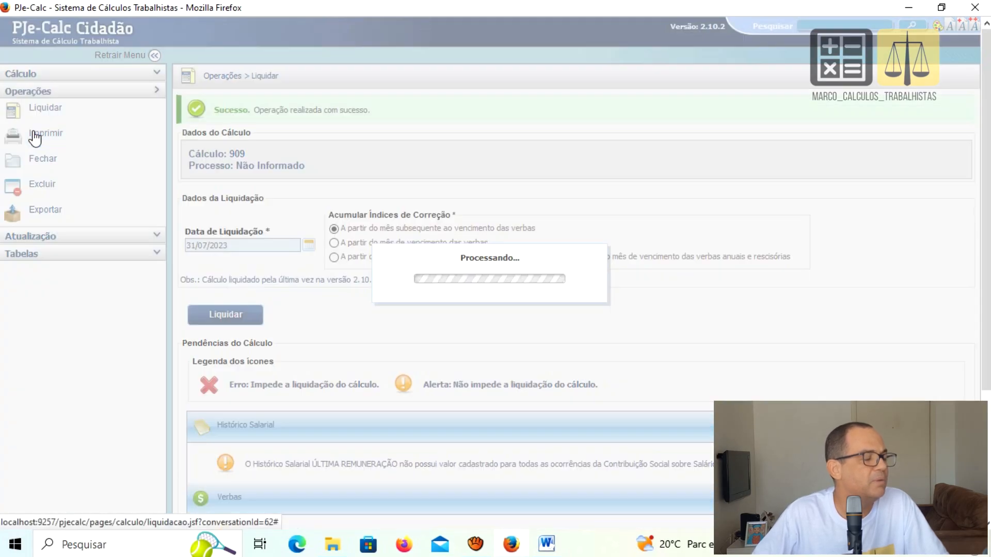
scroll(227, 336, down, 3)
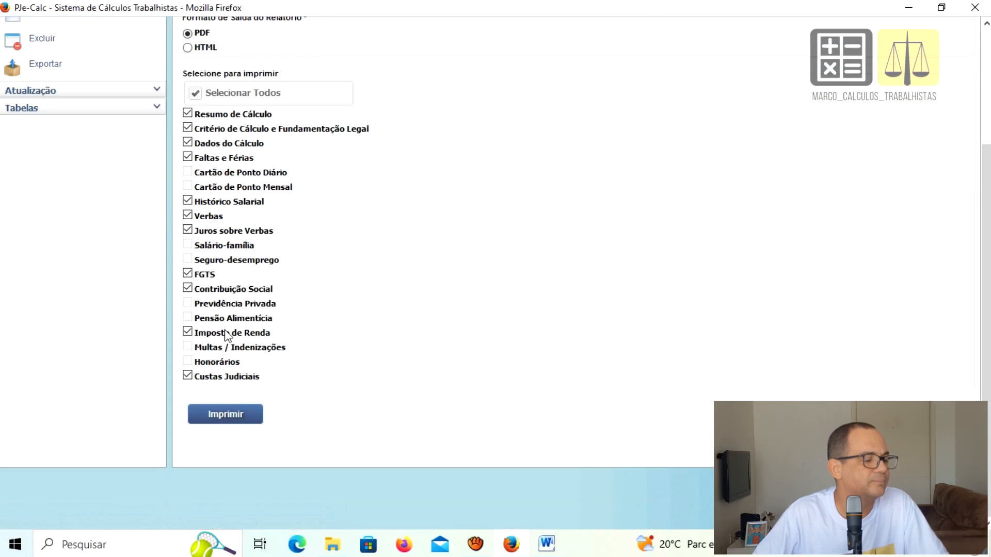
click(220, 415)
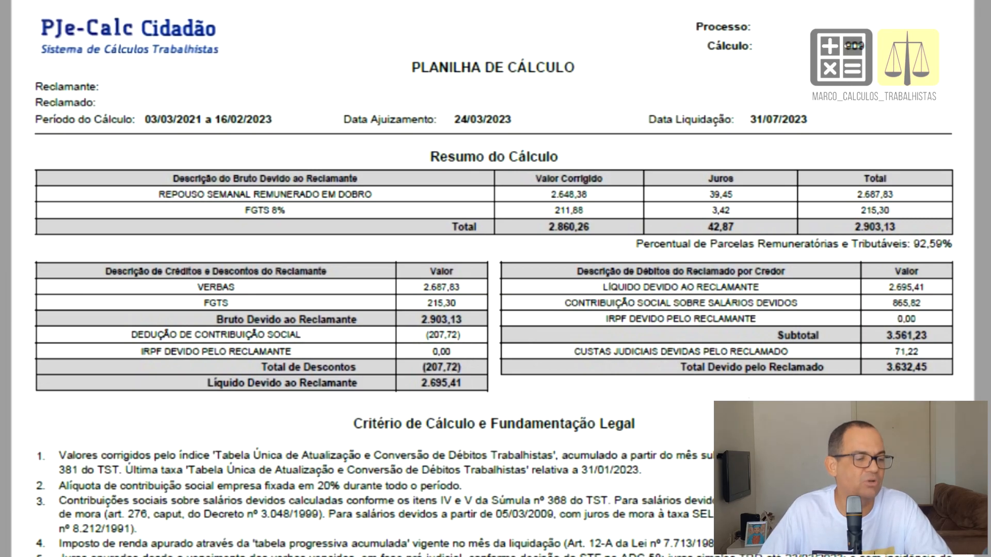
Examine the Demonstrativo de Verbas for REPOUSO SEMANAL REMUNERADO EM DOBRO in the report, including its formula, monthly quantities and Incidência(s)
scroll(494, 278, down, 20)
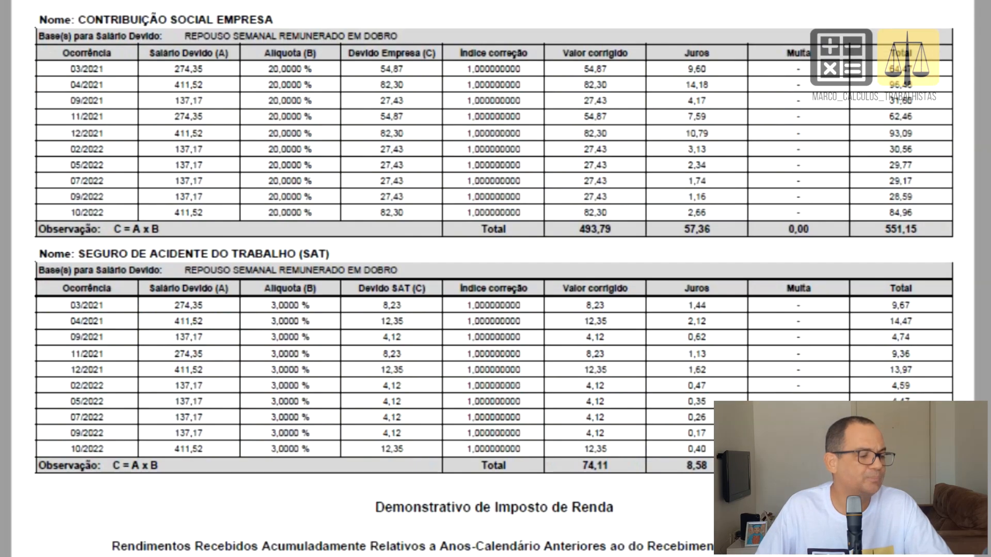
scroll(350, 376, up, 20)
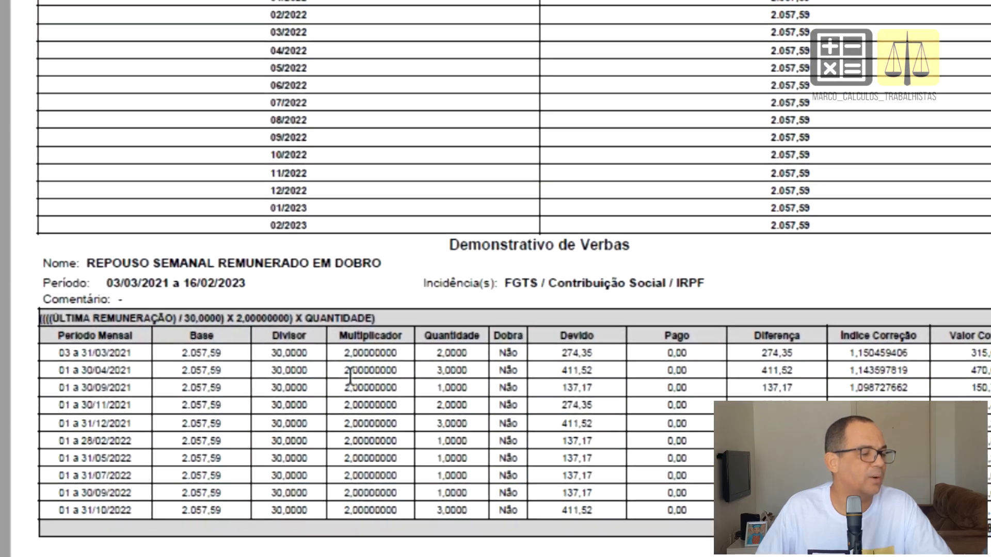
scroll(301, 335, down, 1)
scroll(300, 335, up, 1)
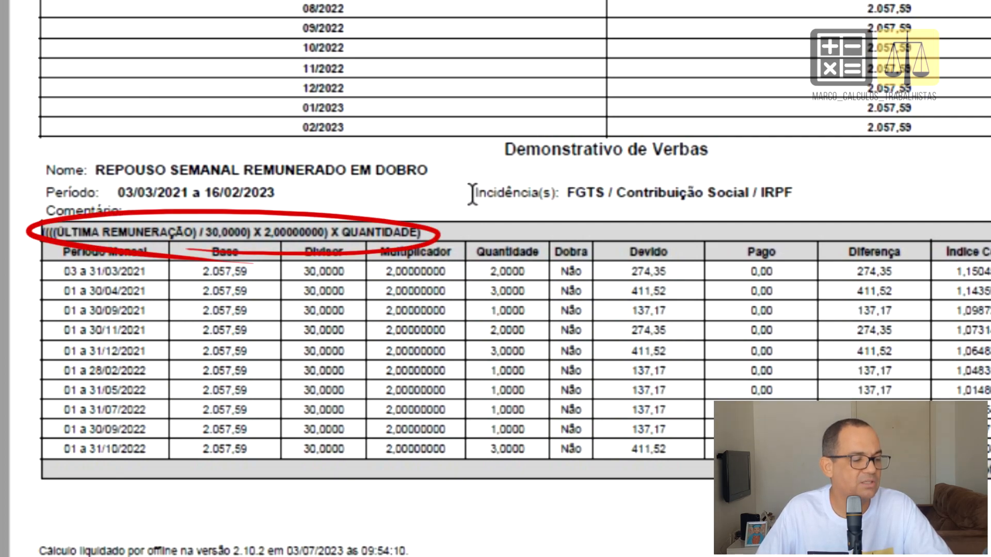
drag(479, 194, 481, 205)
click(471, 220)
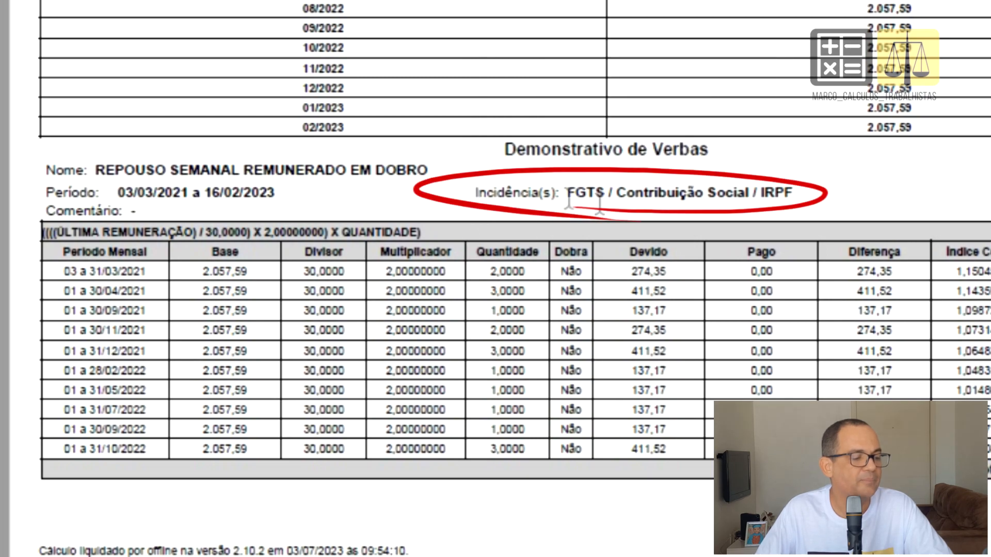